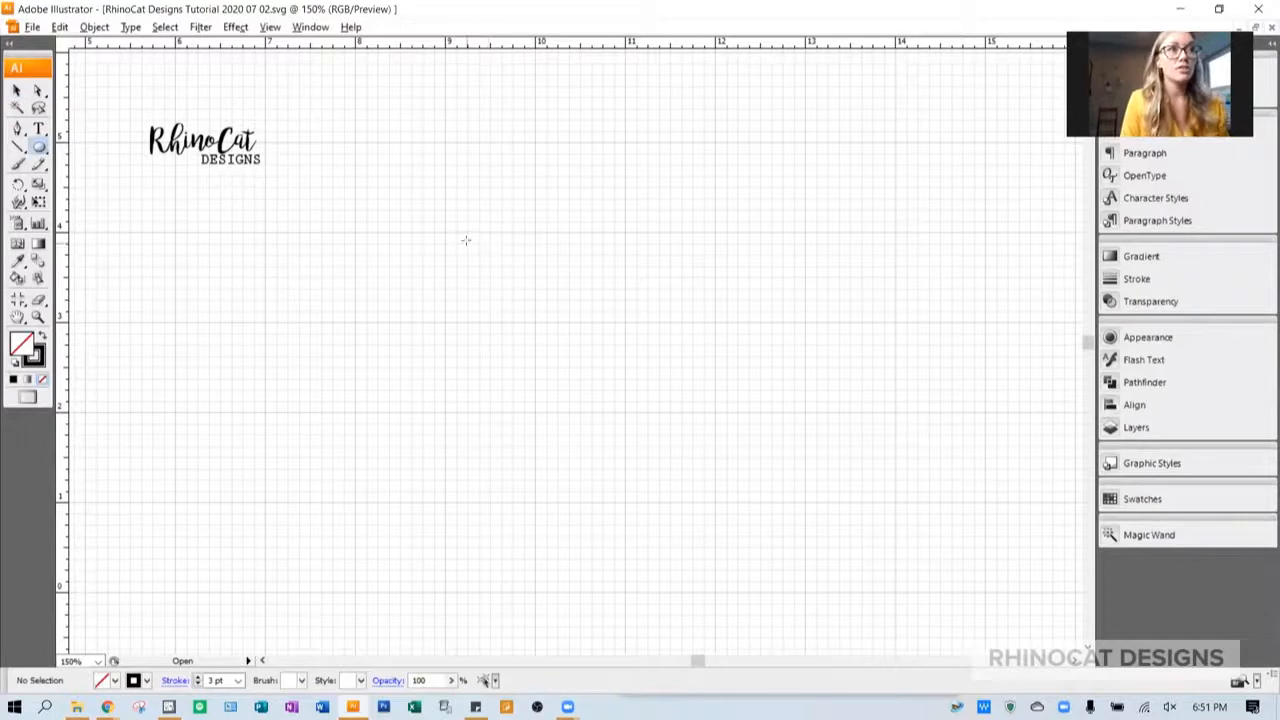
- Create a circle 1 in wide and 1 in high on the empty canvas beside the logo
click(419, 212)
key(Tab)
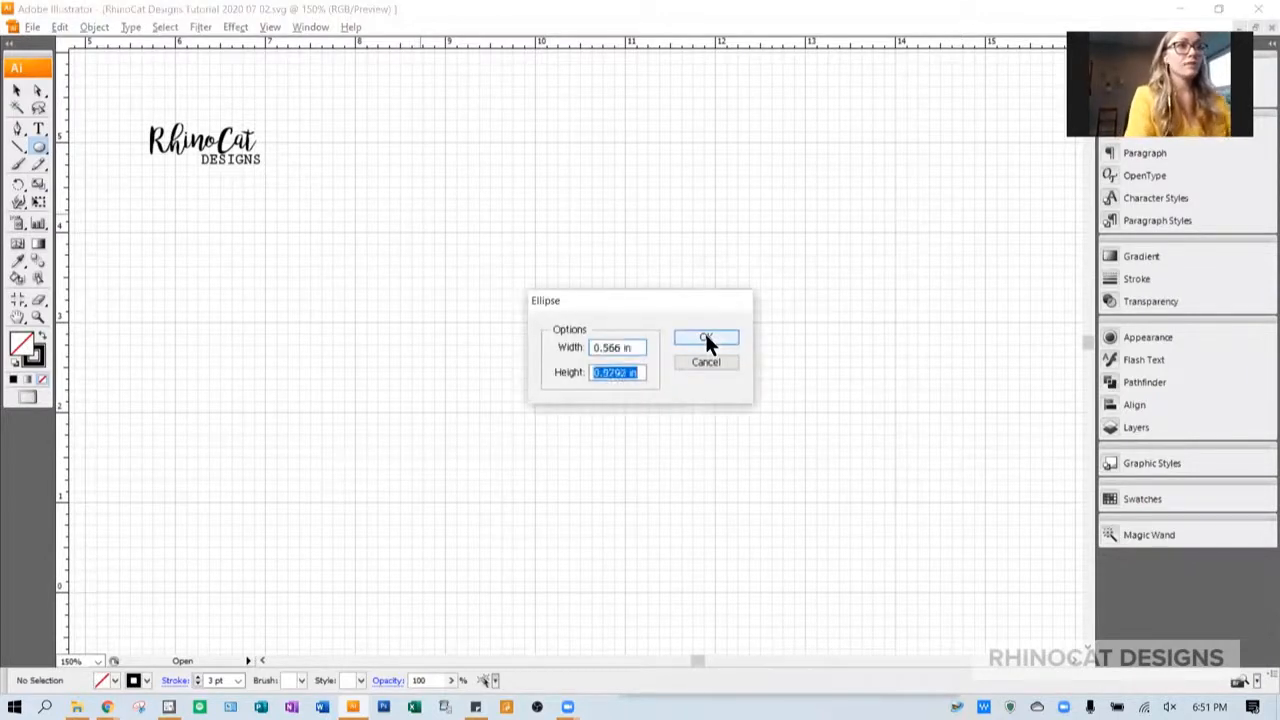
key(shift+Tab)
text(1)
key(Tab)
text(1)
click(706, 340)
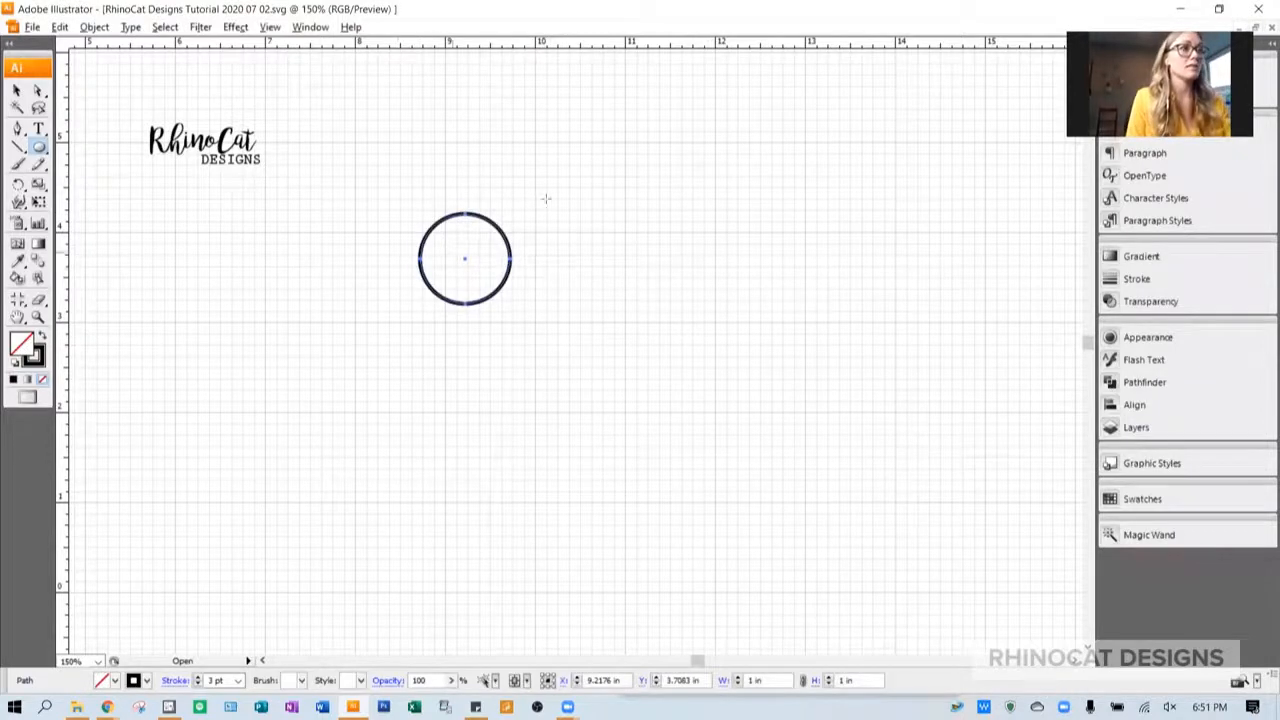
- Create a second circle, 0.4 in wide and 0.4 in high, overlapping the upper edge of the 1 in circle
scroll(463, 261, up, 3)
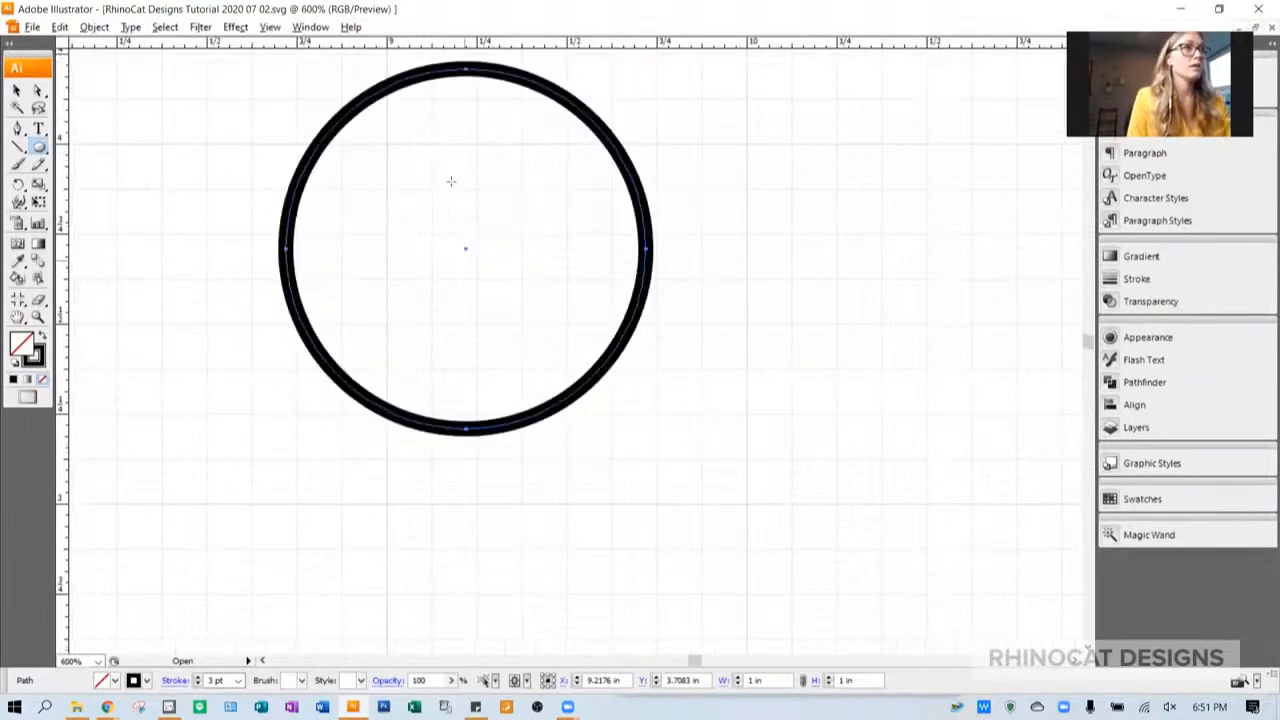
scroll(449, 180, up, 1)
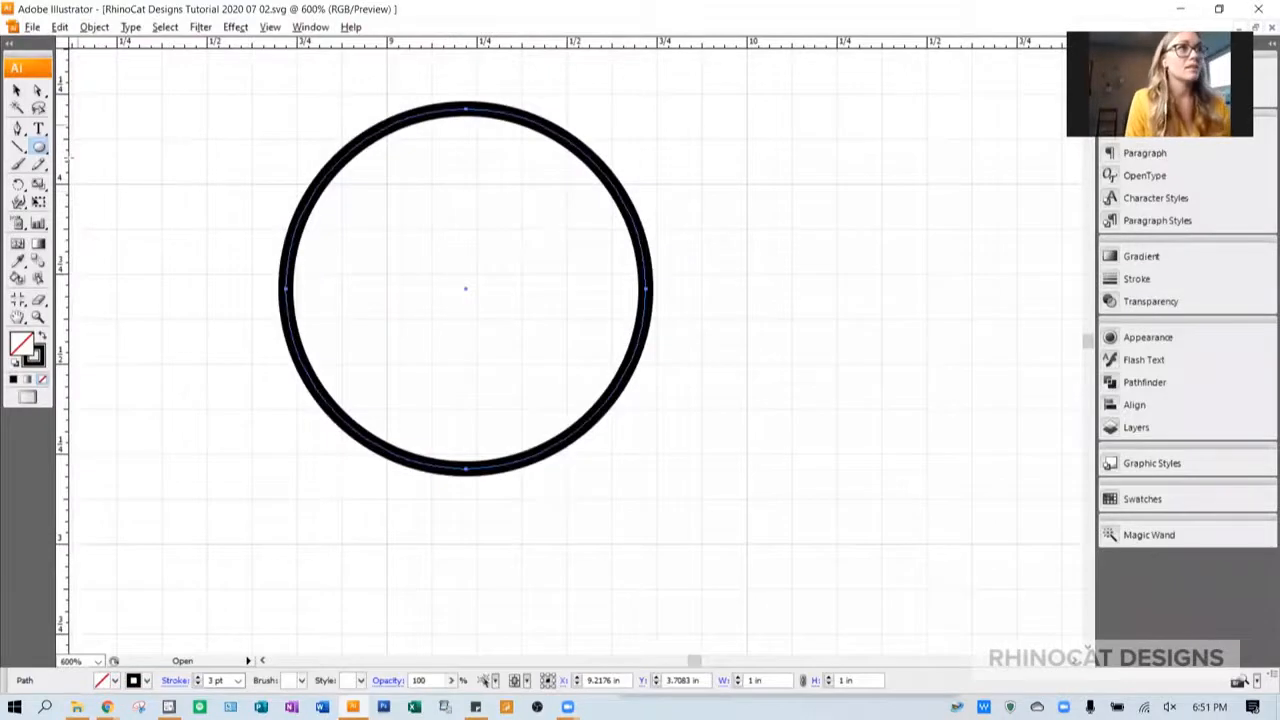
click(706, 337)
text(0.4)
key(Tab)
text(0.4)
key(Tab)
key(Return)
- Align the two circles by their horizontal centers and top edges
click(16, 90)
drag(260, 62, 593, 304)
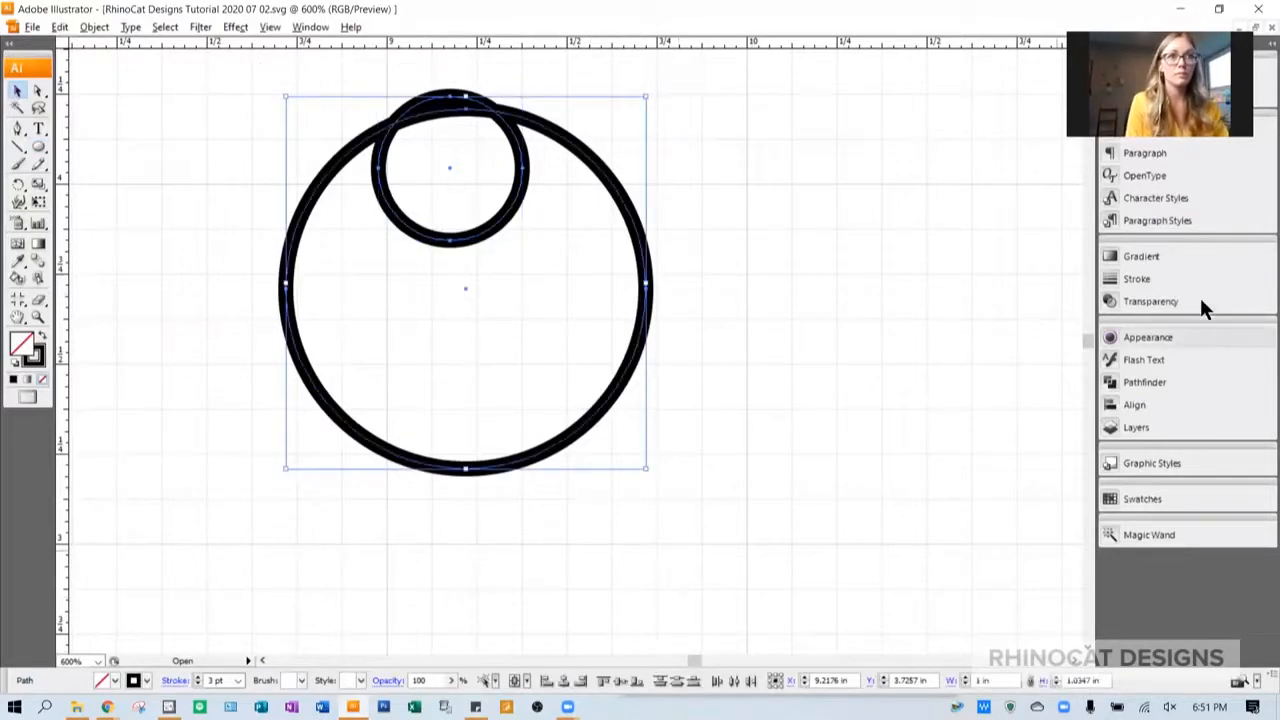
click(564, 681)
click(601, 681)
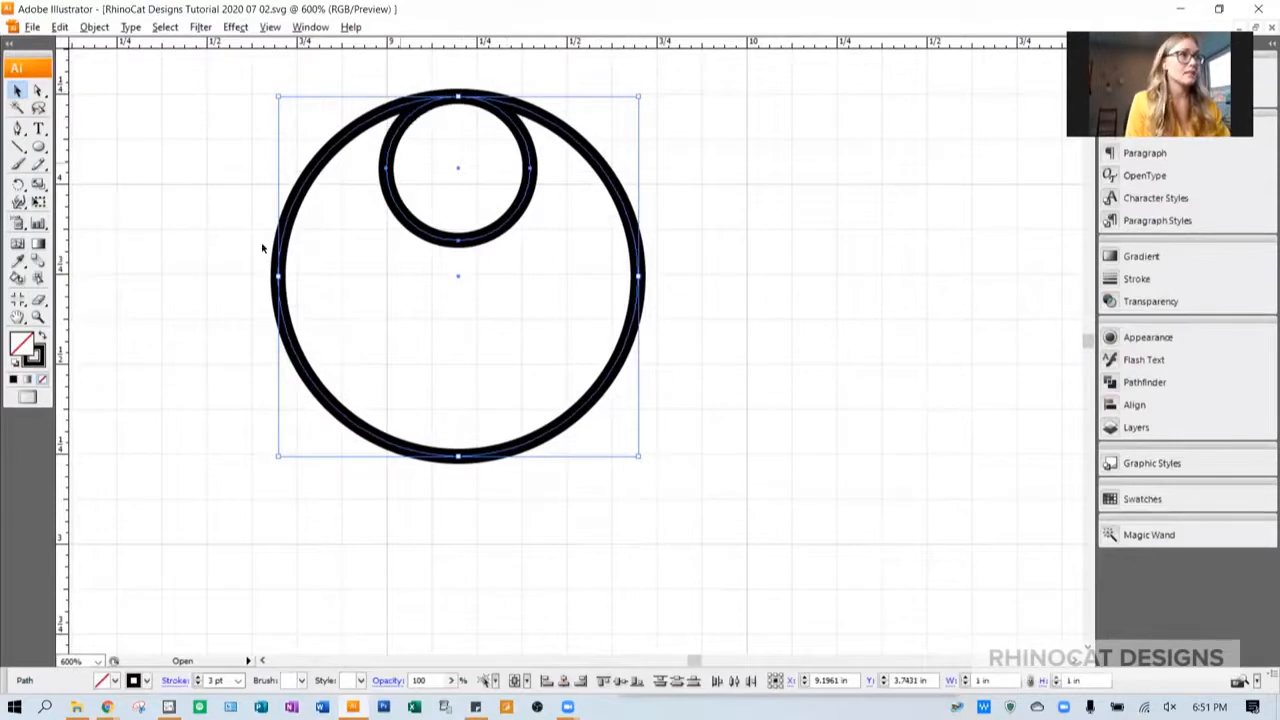
click(522, 252)
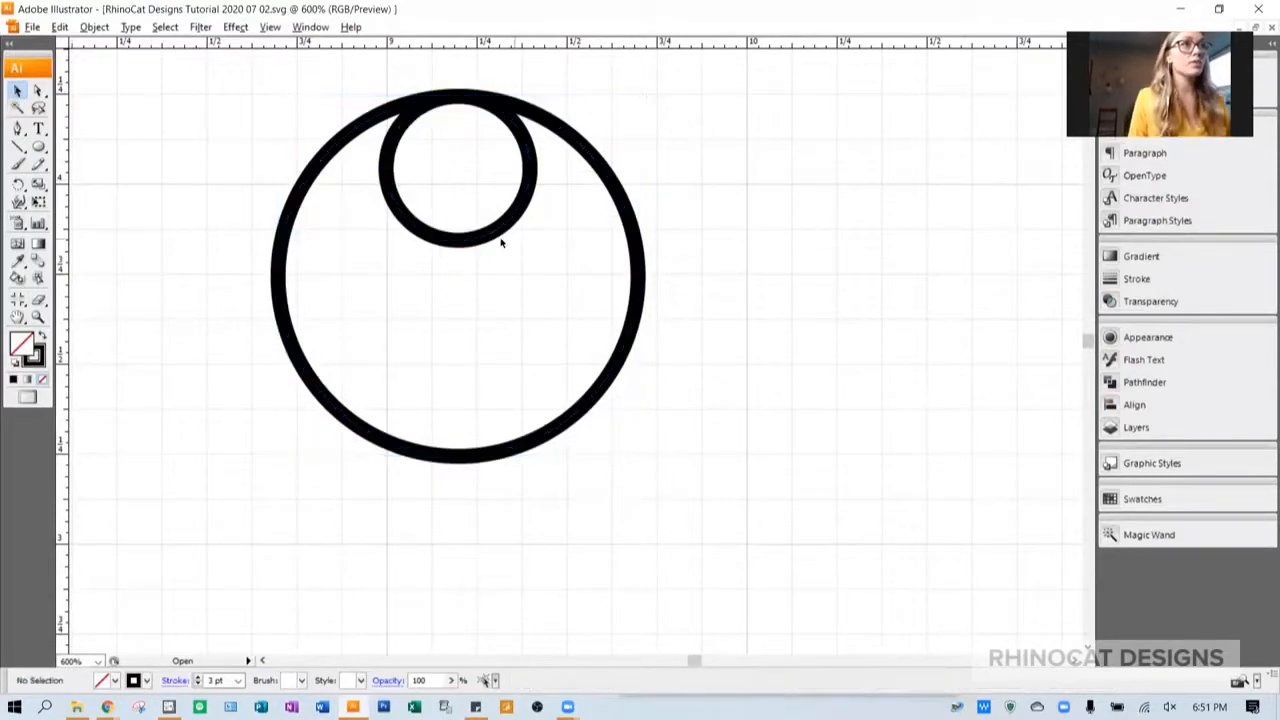
- Make a copy of the small circle rotated by 360/9 (40°) around the large circle's center
click(513, 238)
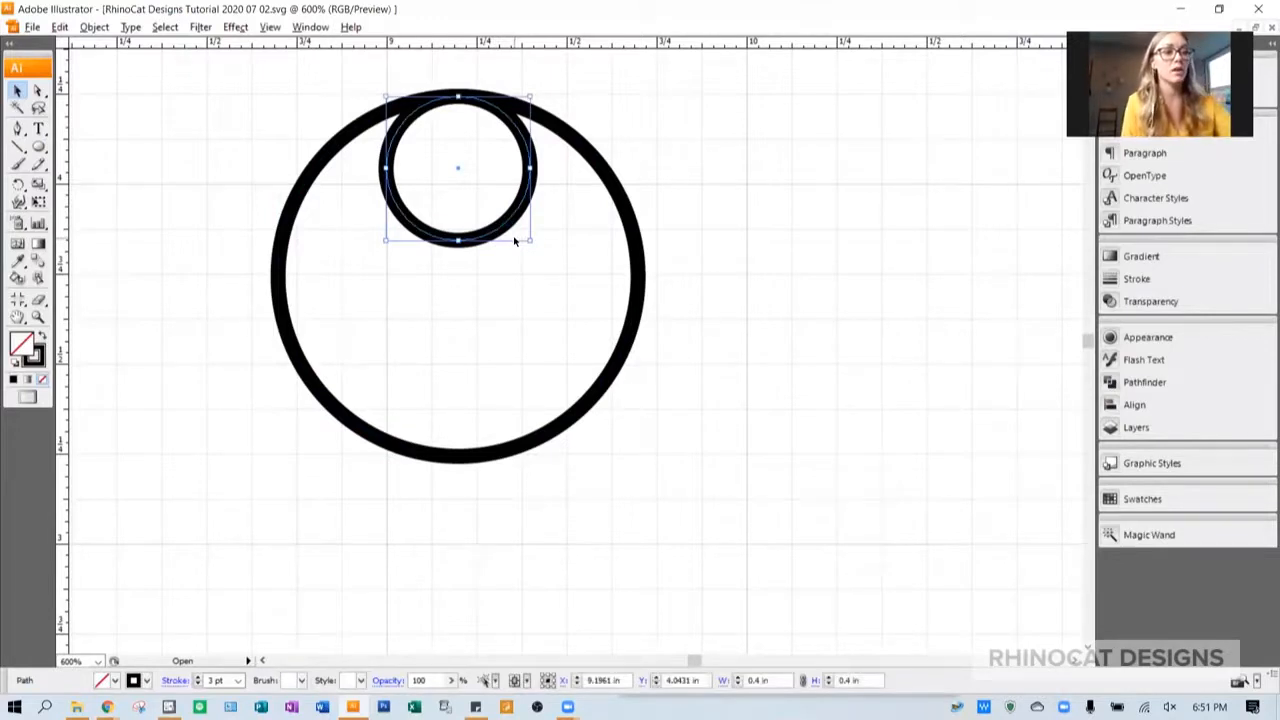
key(r)
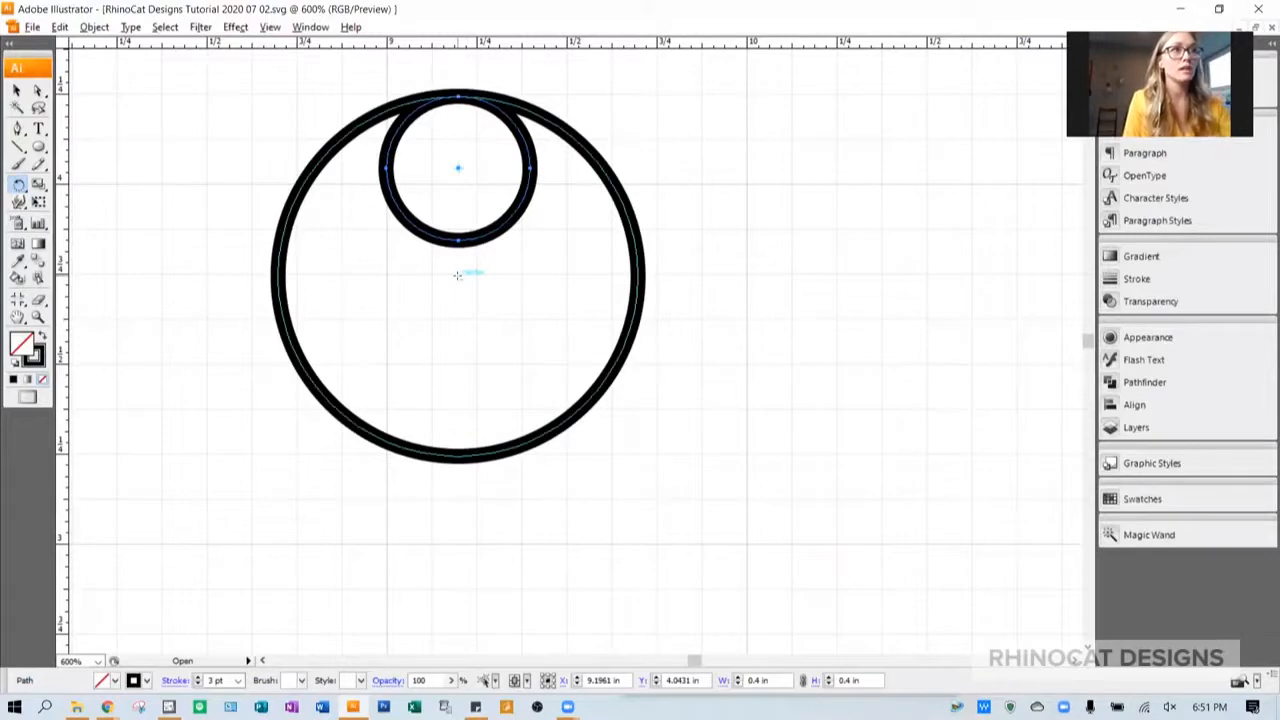
key(Return)
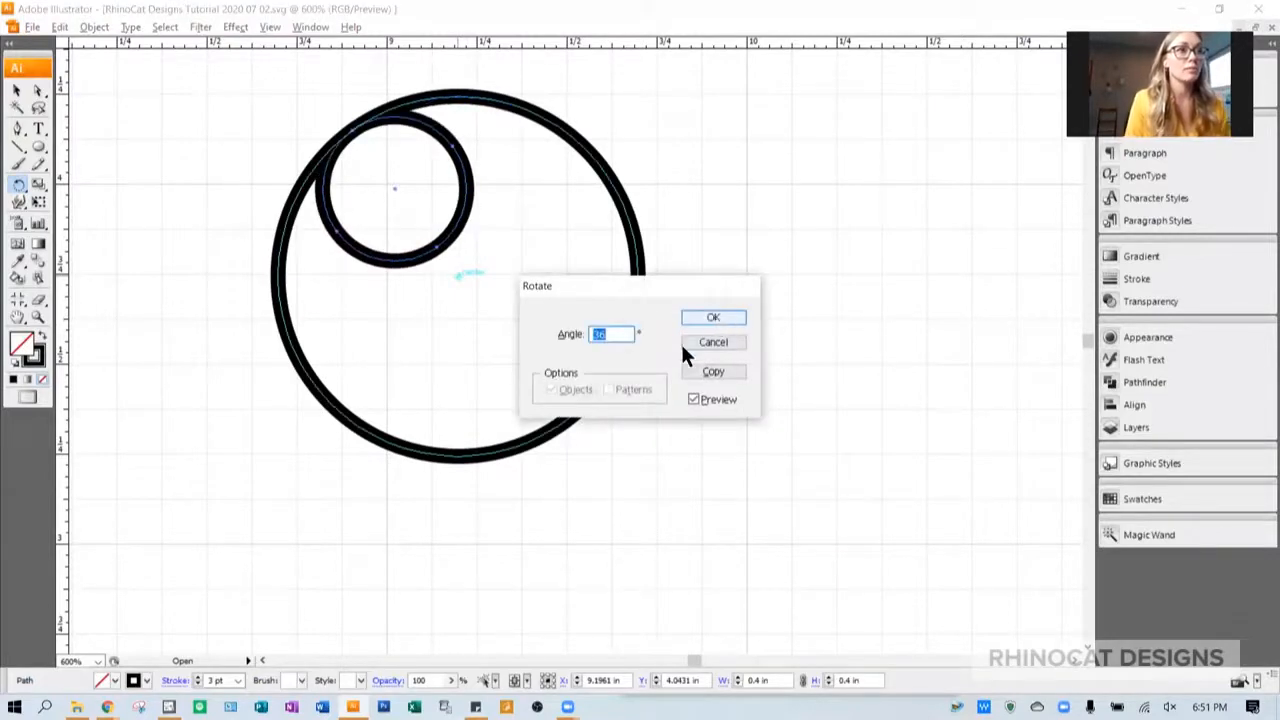
text(36)
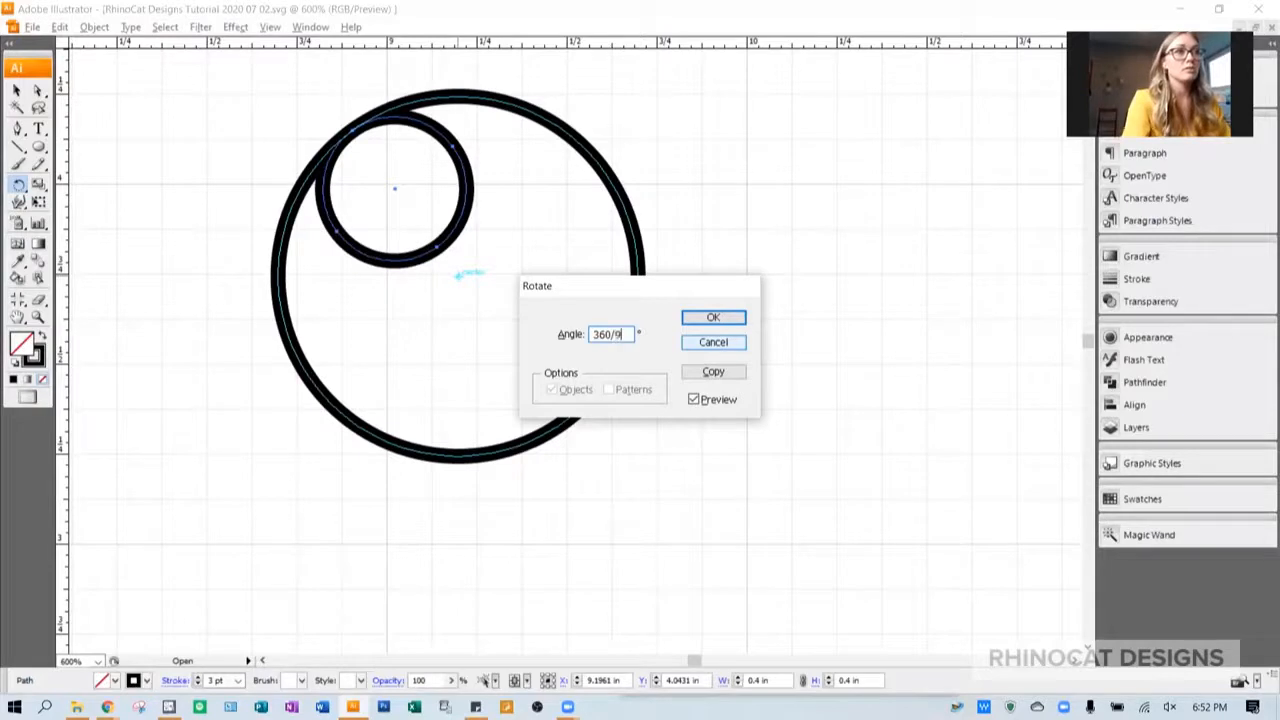
key(Tab)
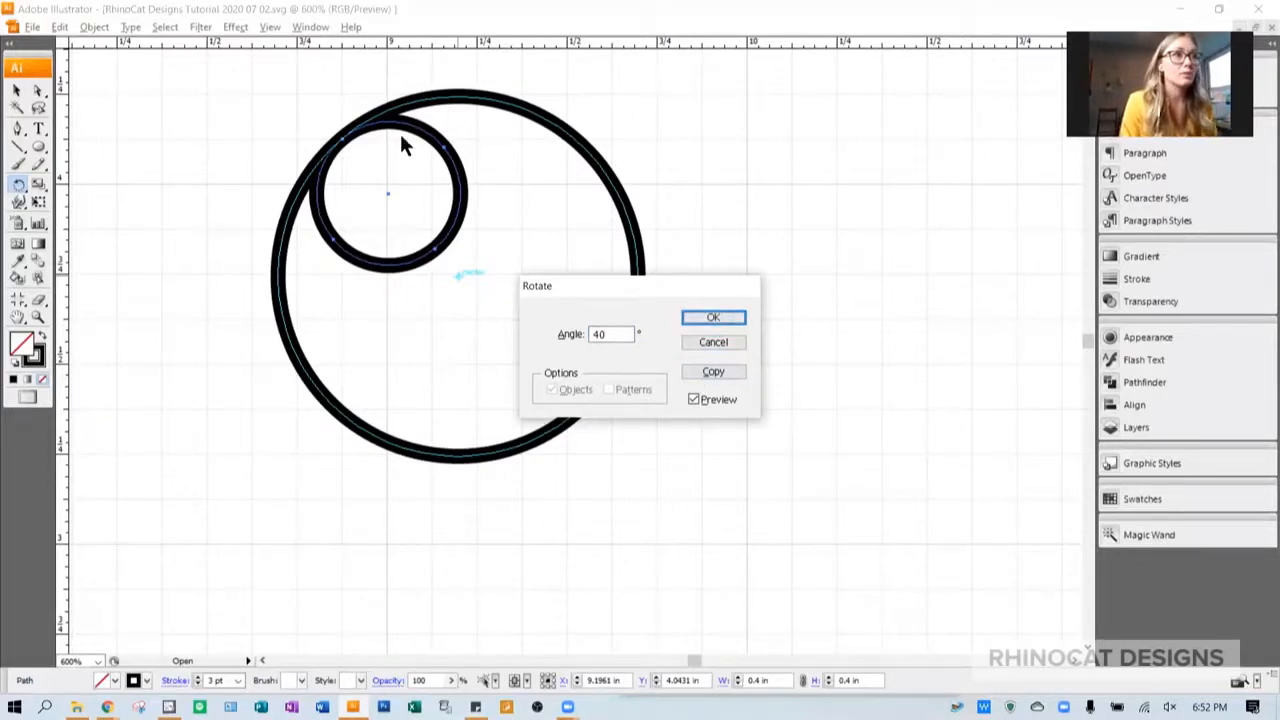
click(717, 372)
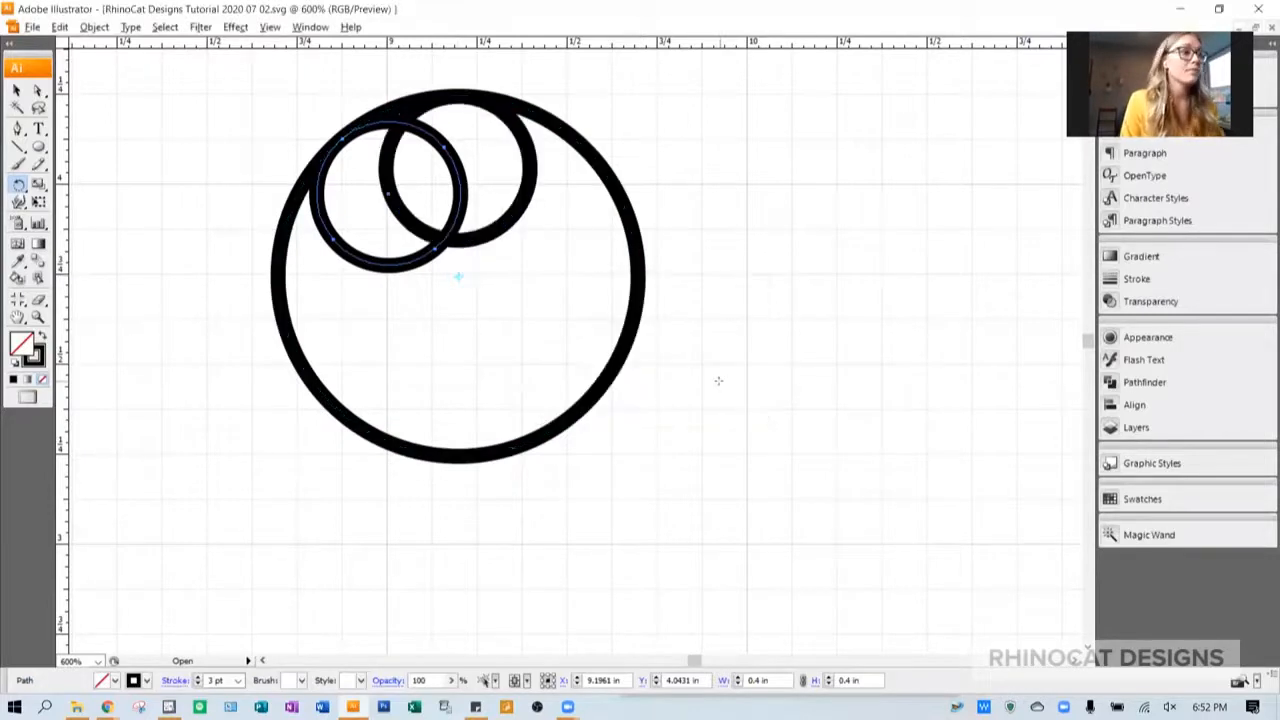
- Repeat the rotated copy until nine small circles form a complete ring inside the large circle
key(ctrl+d)
key(ctrl+d)
key(ctrl+d)
key(ctrl+d)
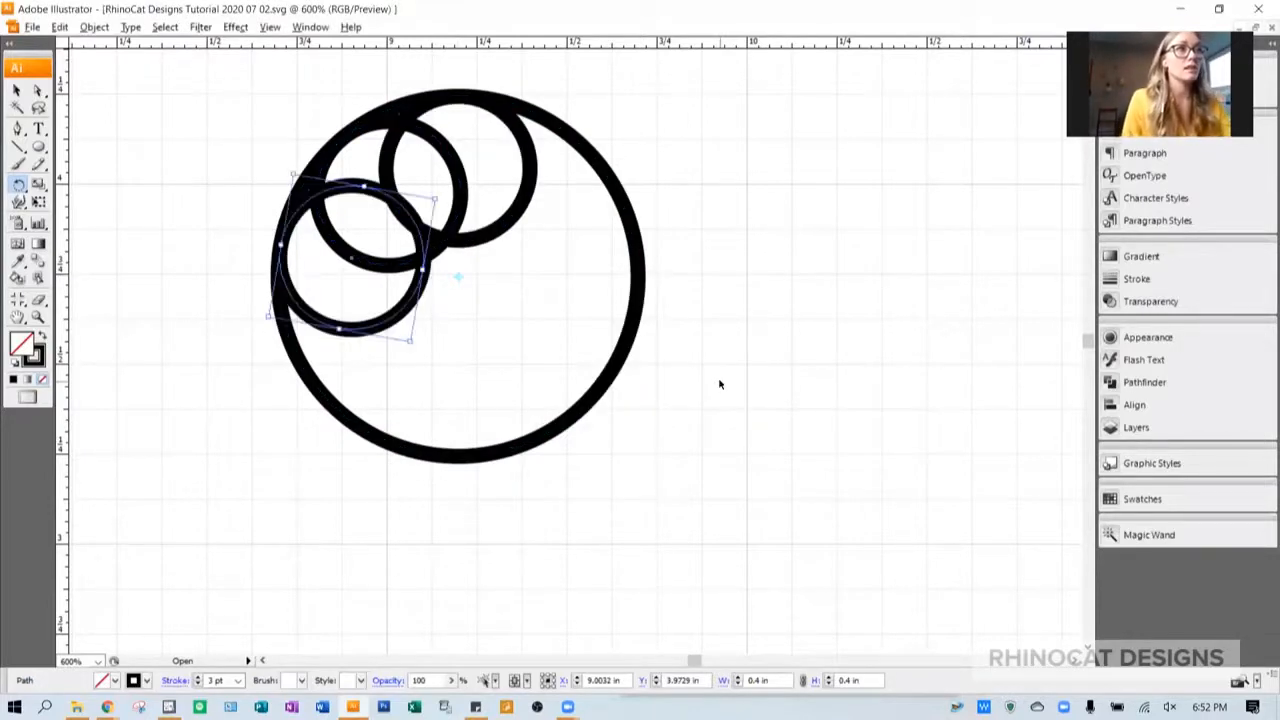
key(ctrl+d)
key(ctrl+d)
key(ctrl+d)
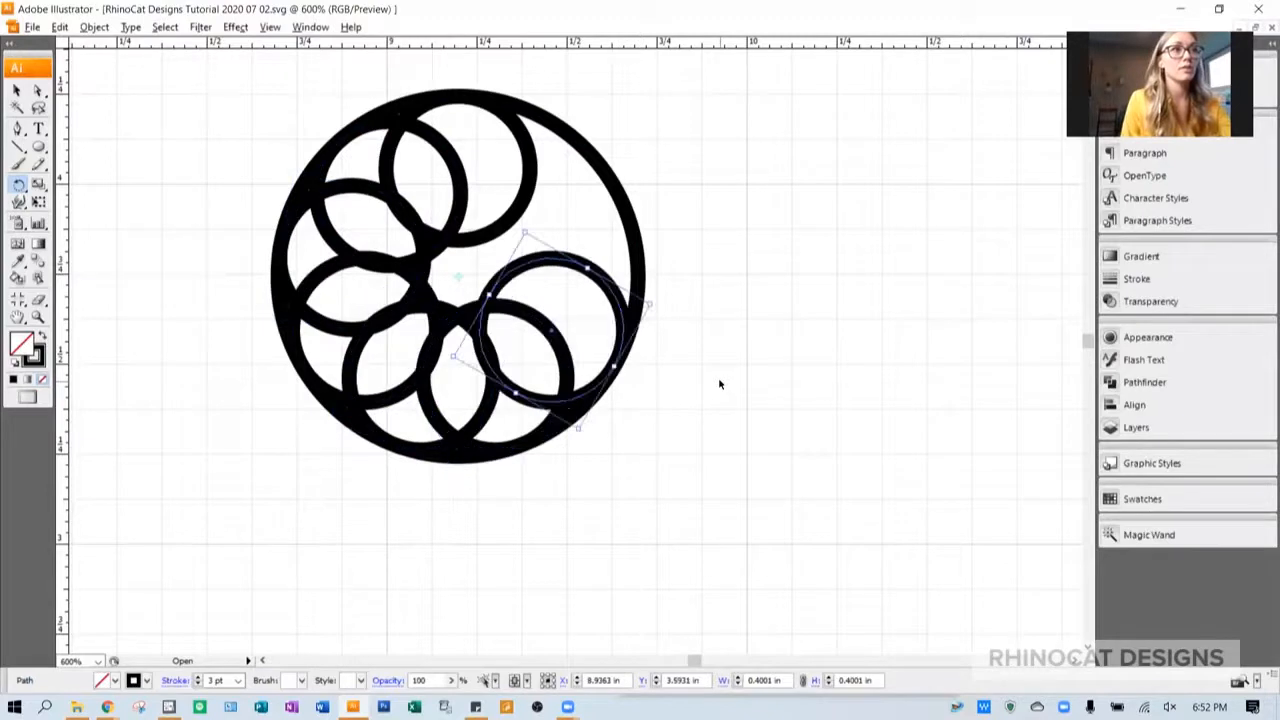
key(ctrl+d)
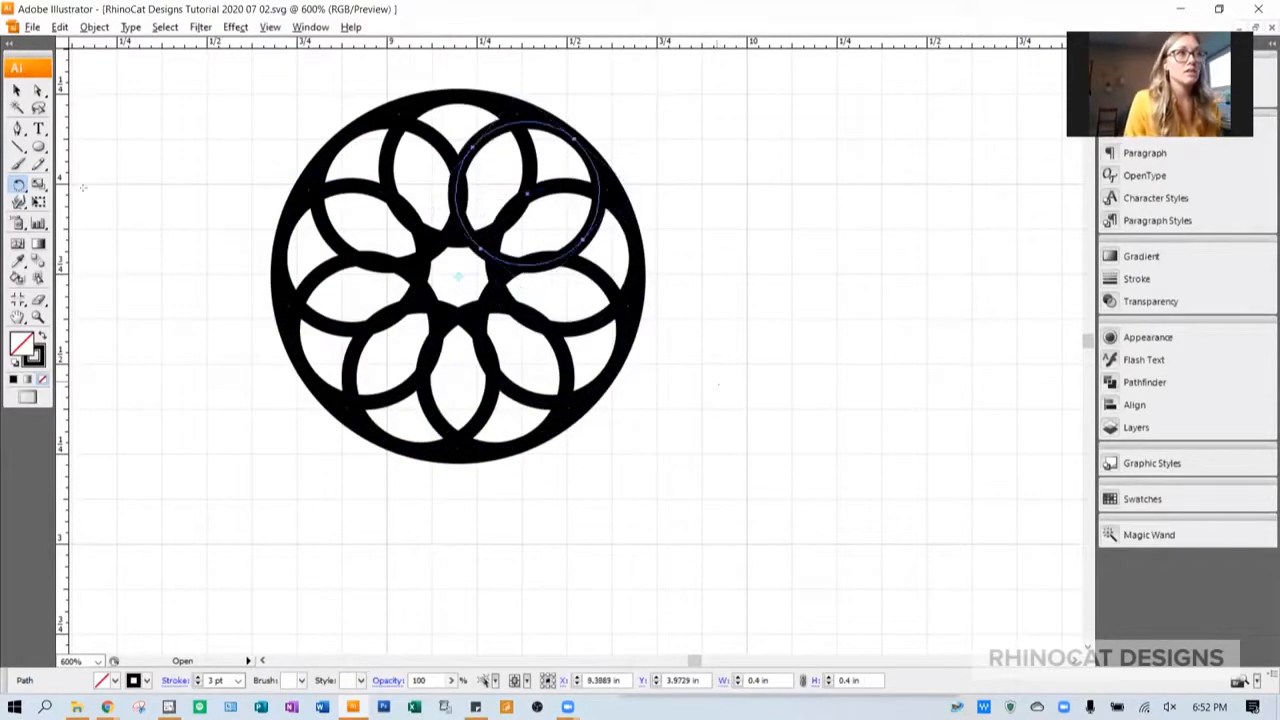
click(17, 90)
click(289, 398)
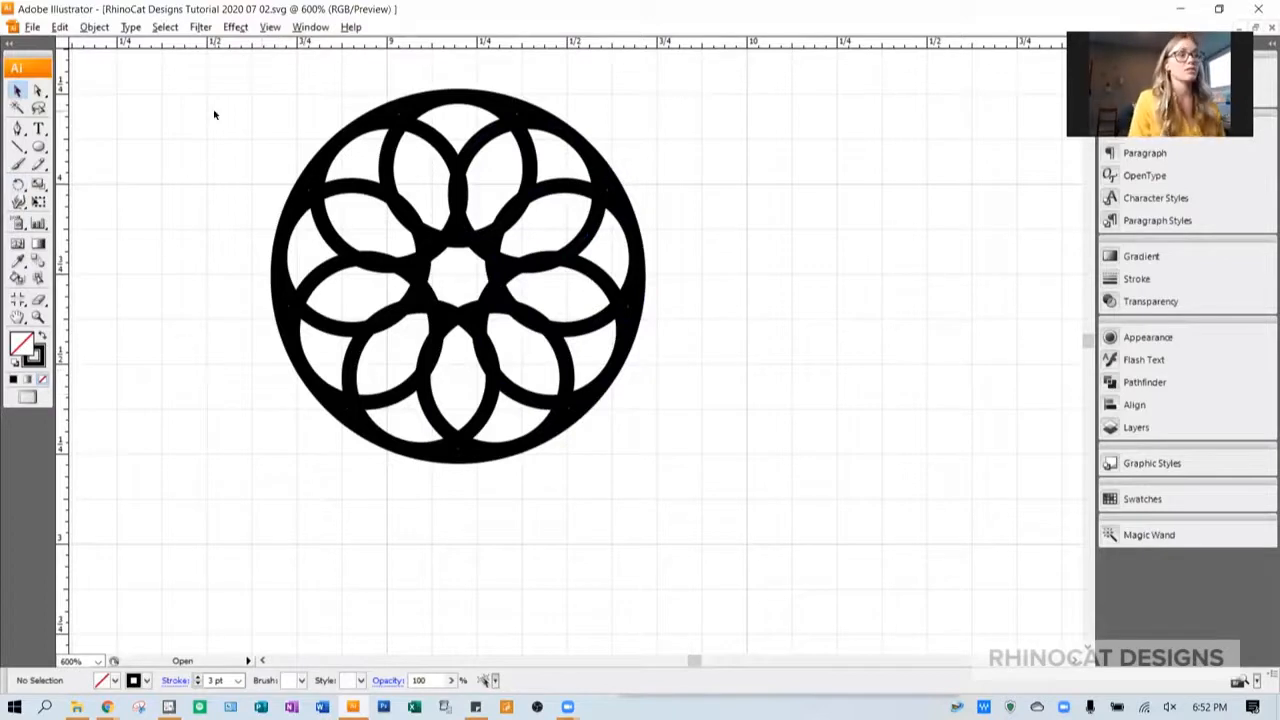
- Convert the strokes of all the circles to outlines and check the resulting paths in outline view
drag(210, 89, 726, 531)
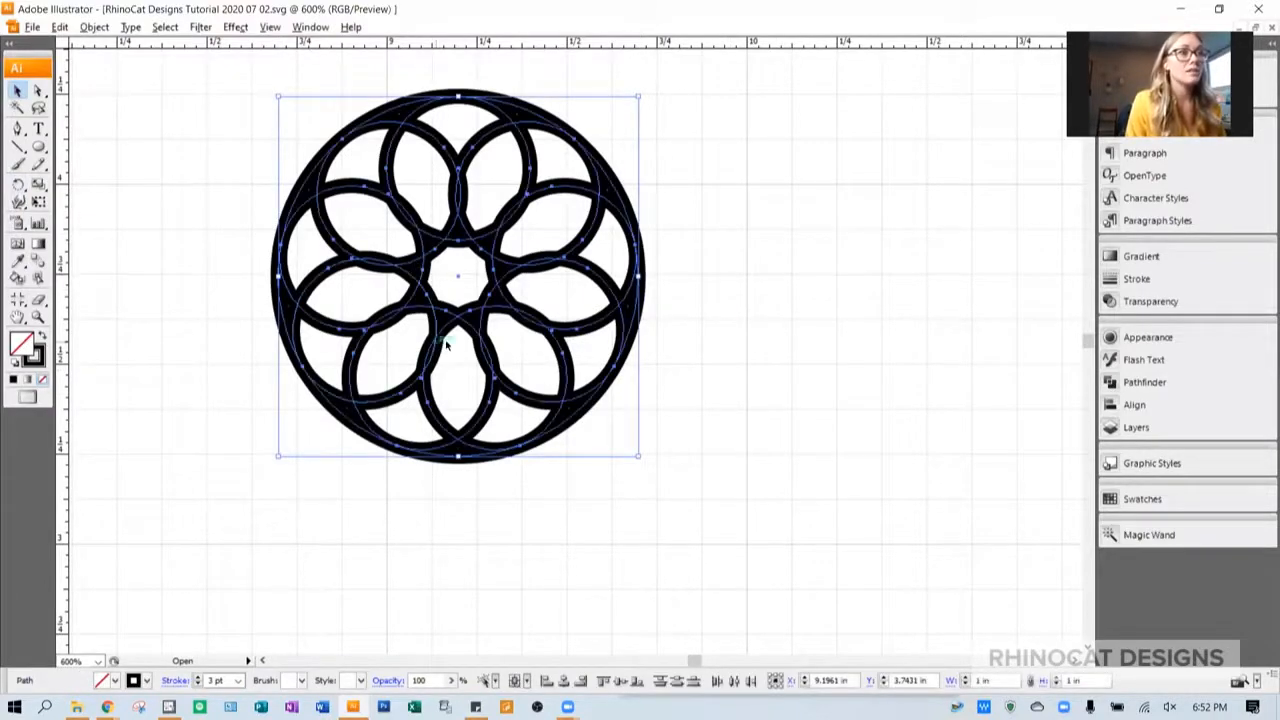
click(84, 28)
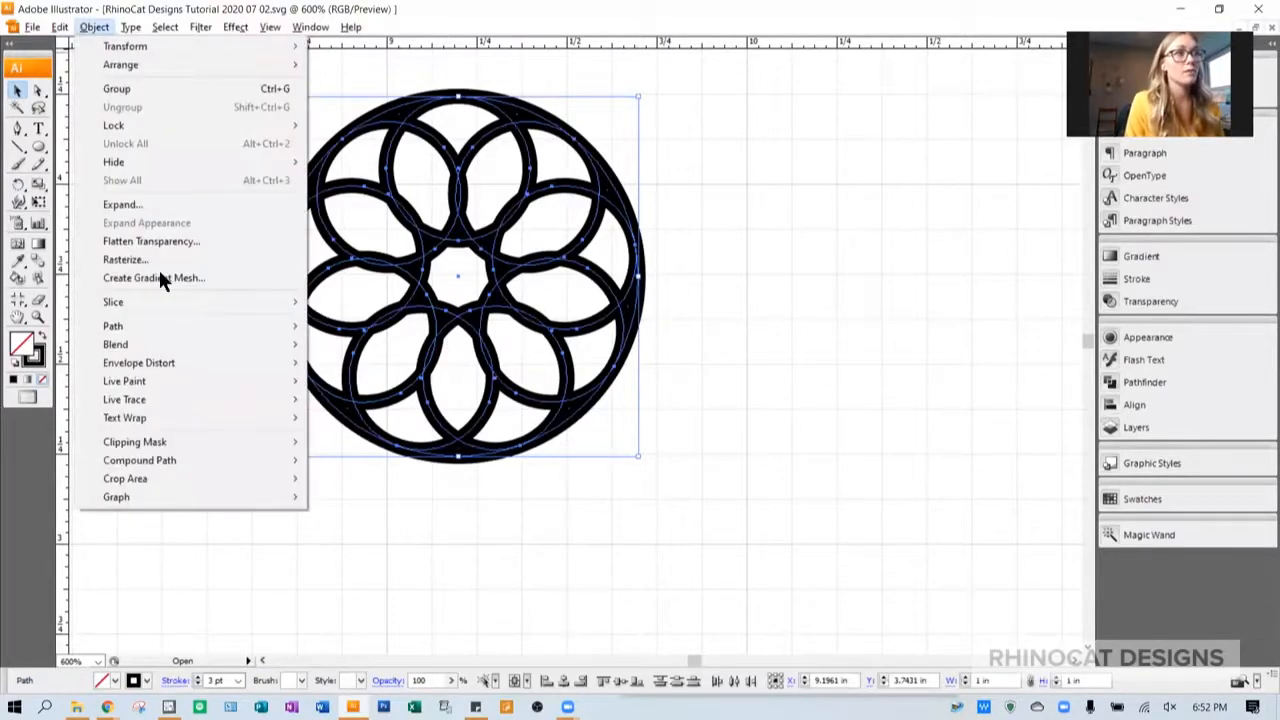
mouse_move(170, 325)
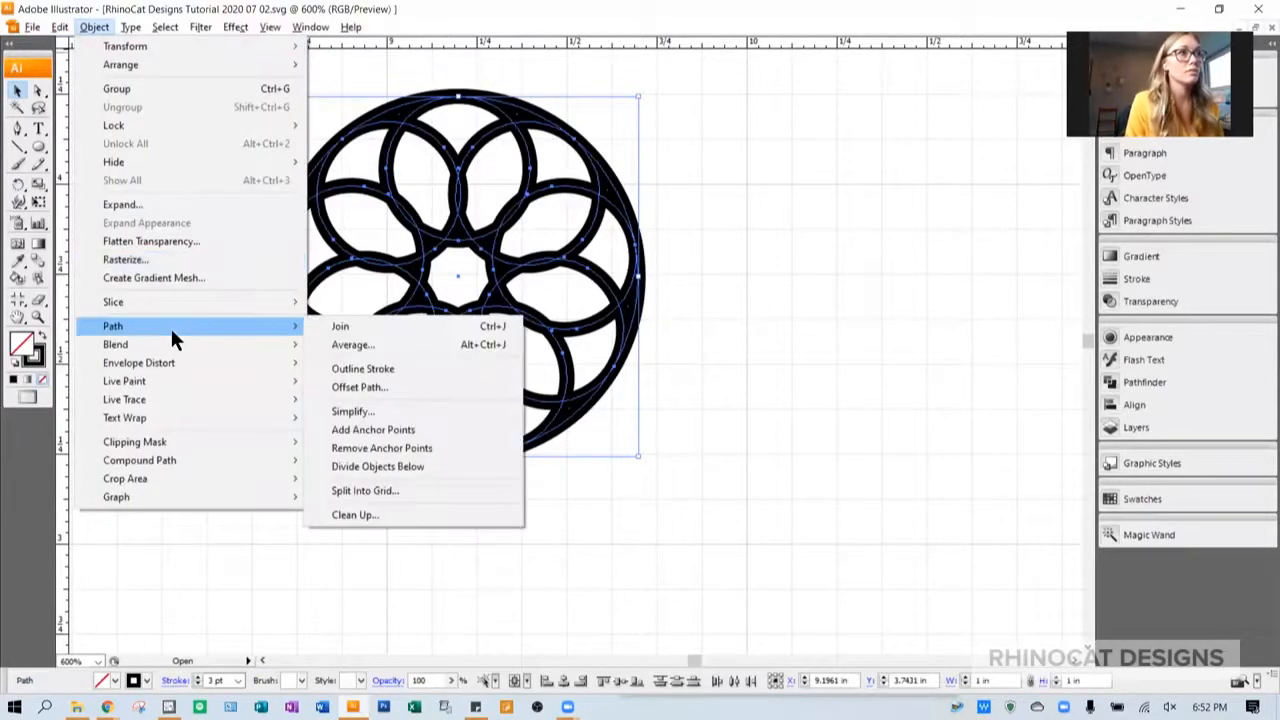
click(390, 370)
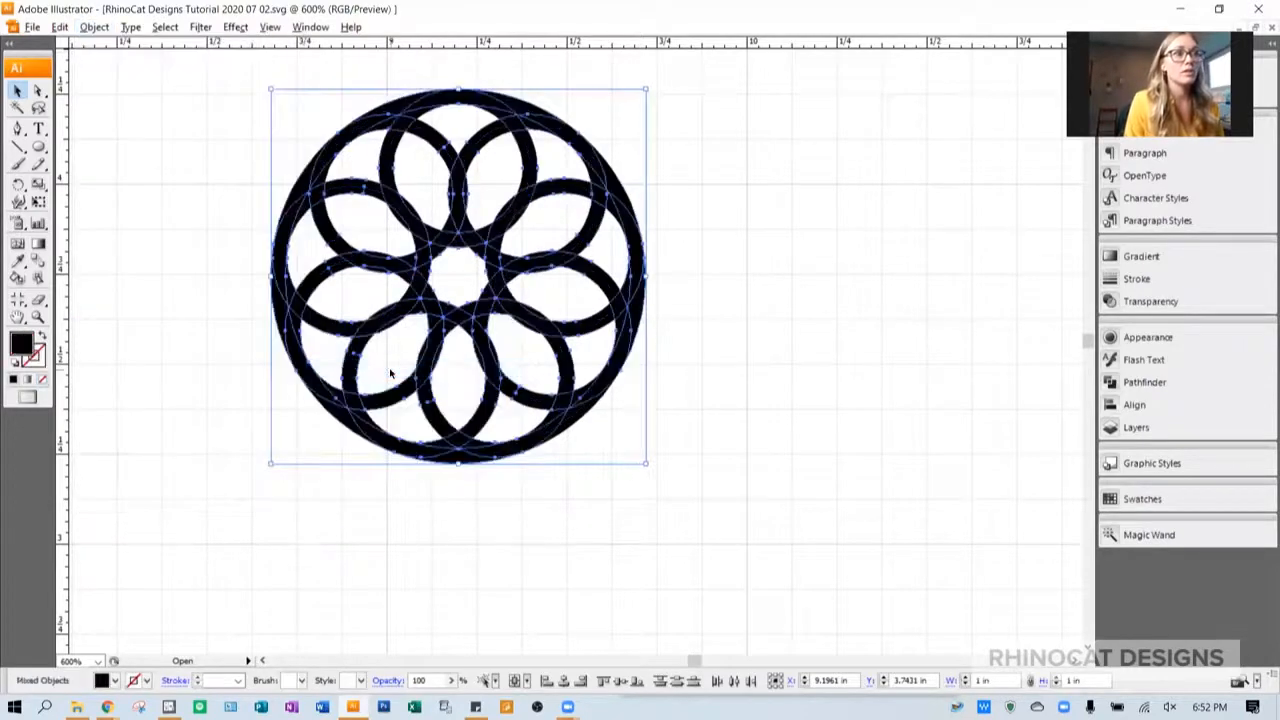
key(ctrl+y)
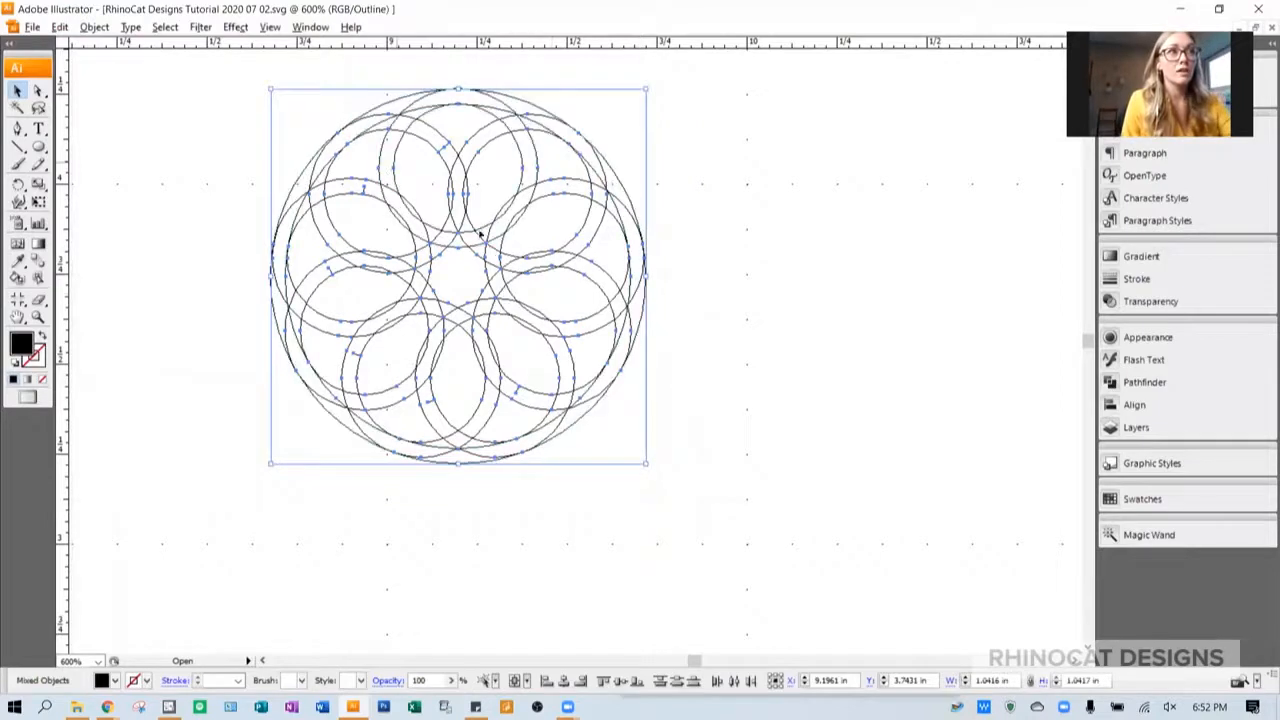
key(ctrl+y)
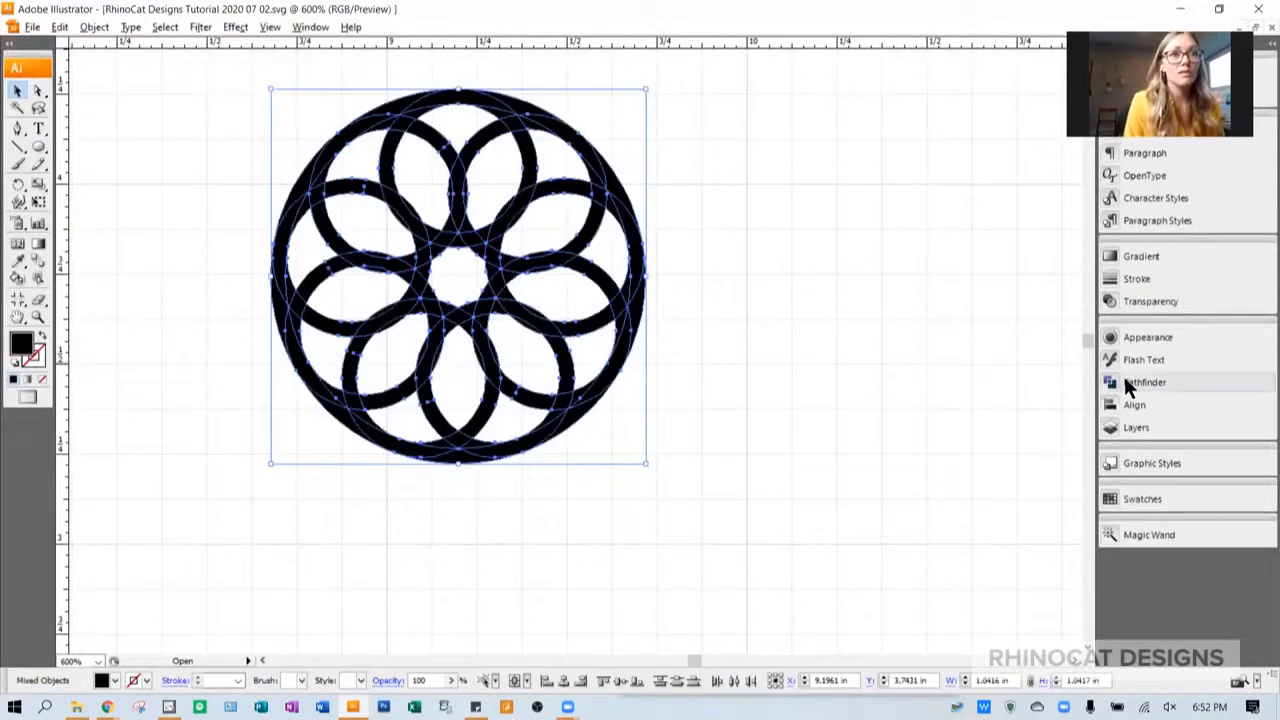
- Combine the outlined circles with the Merge pathfinder and check the merged shape in outline view
click(1126, 381)
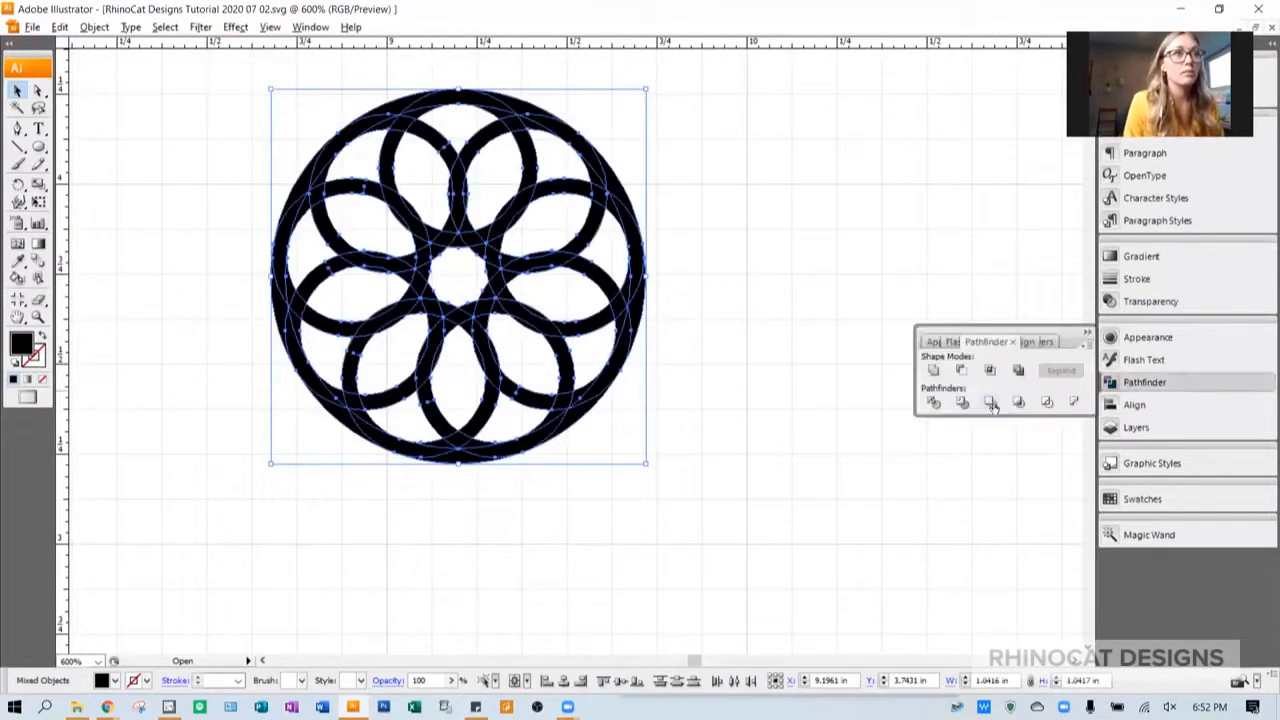
click(991, 403)
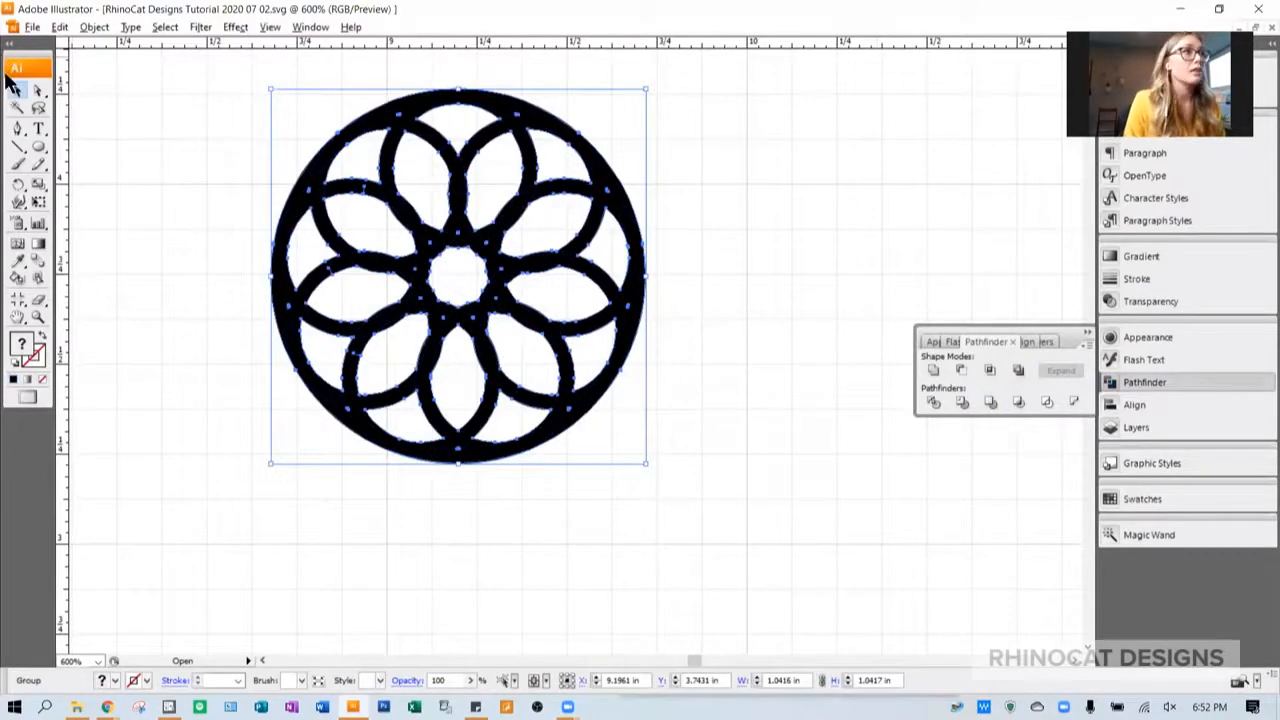
click(135, 113)
key(ctrl+y)
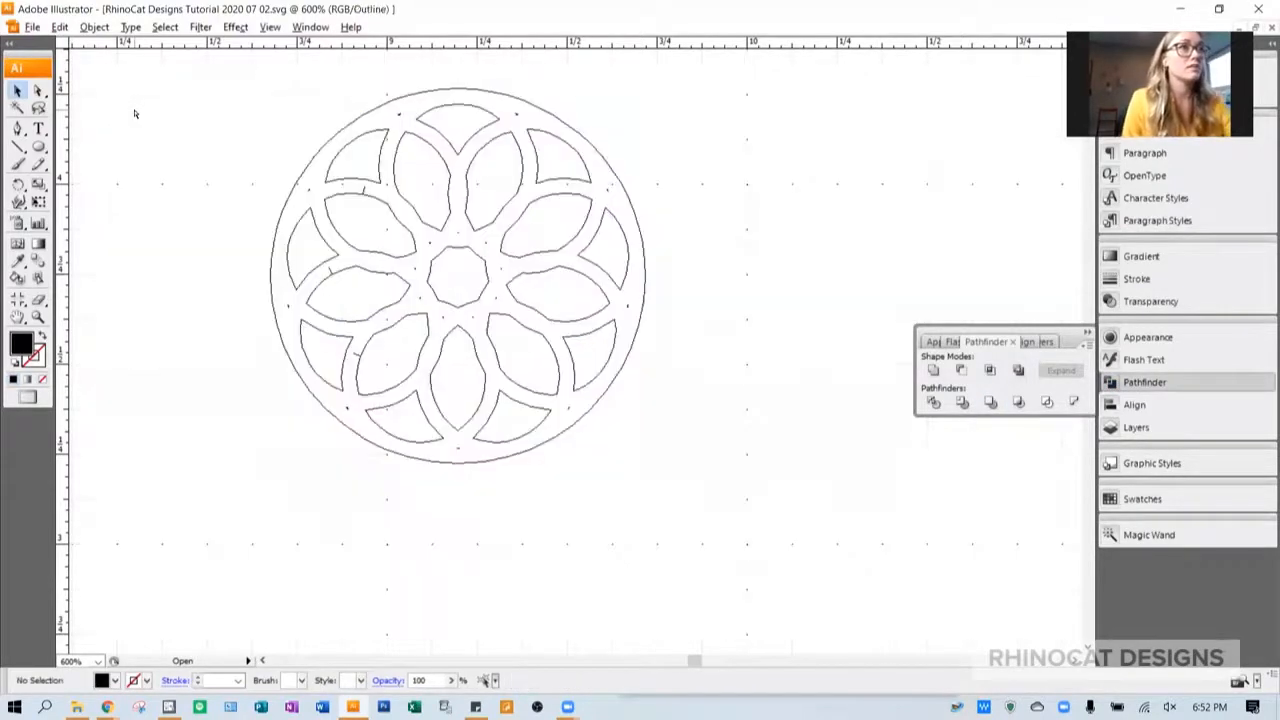
key(ctrl+y)
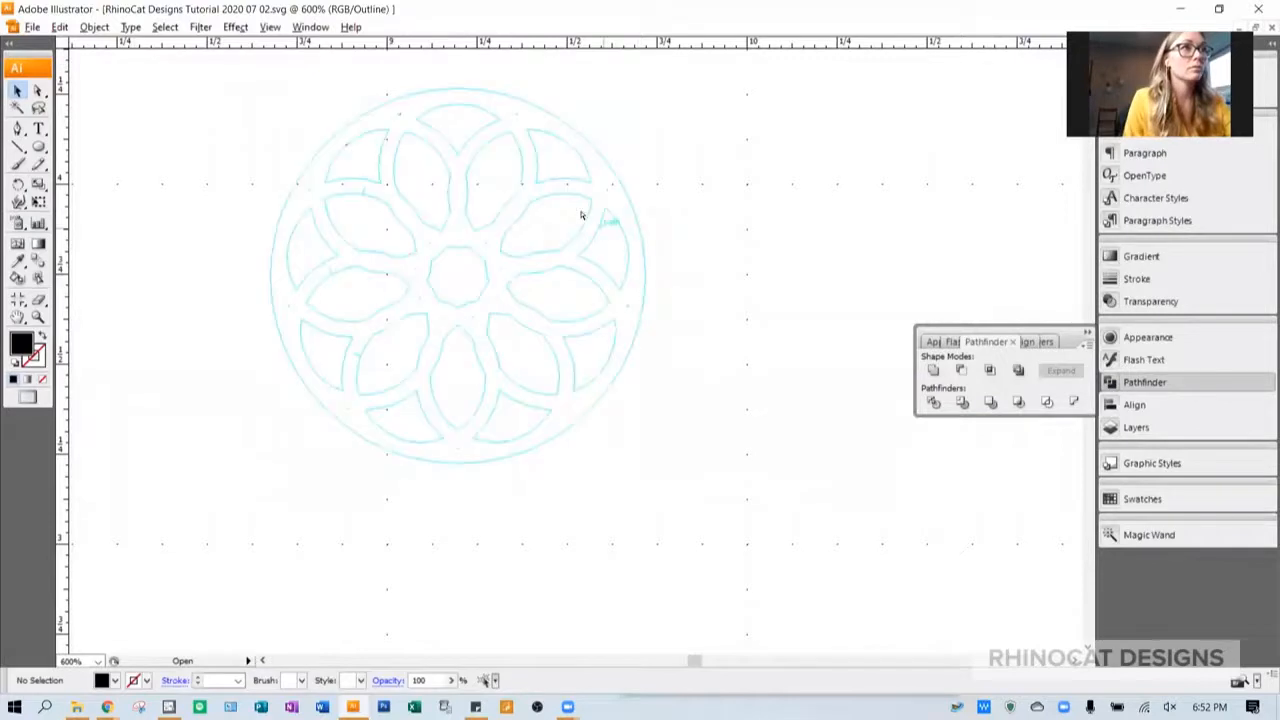
- Create a 0.125 in by 0.125 in circle just outside the upper edge of the medallion
click(38, 147)
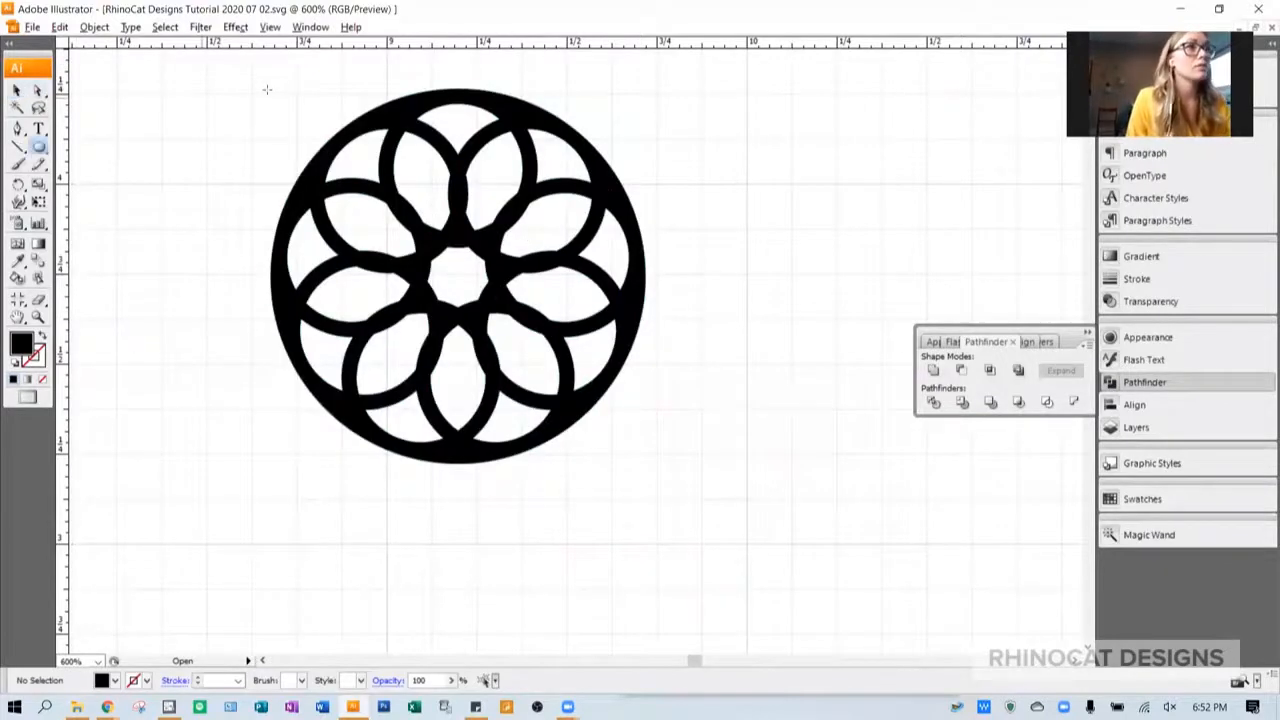
click(706, 343)
text(.125)
key(Tab)
text(.125)
key(Tab)
click(706, 337)
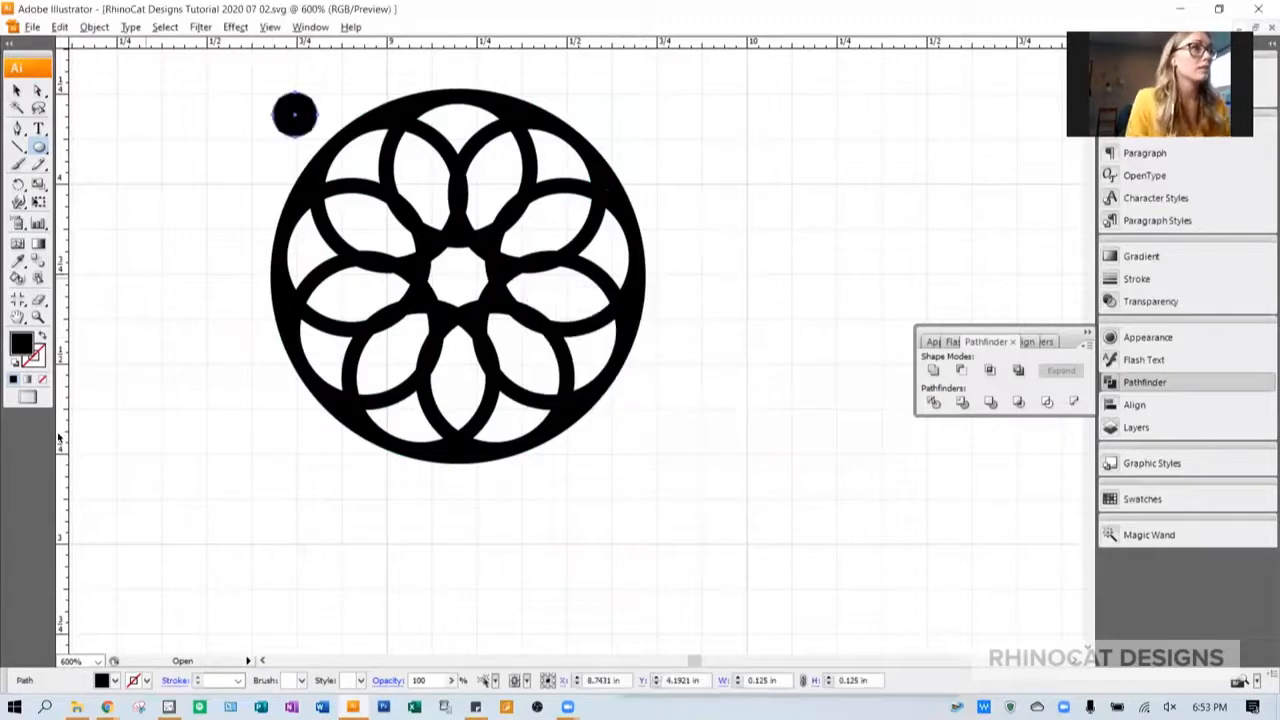
- Swap the tiny circle's fill and stroke, and set its stroke weight to 3 pt
click(42, 339)
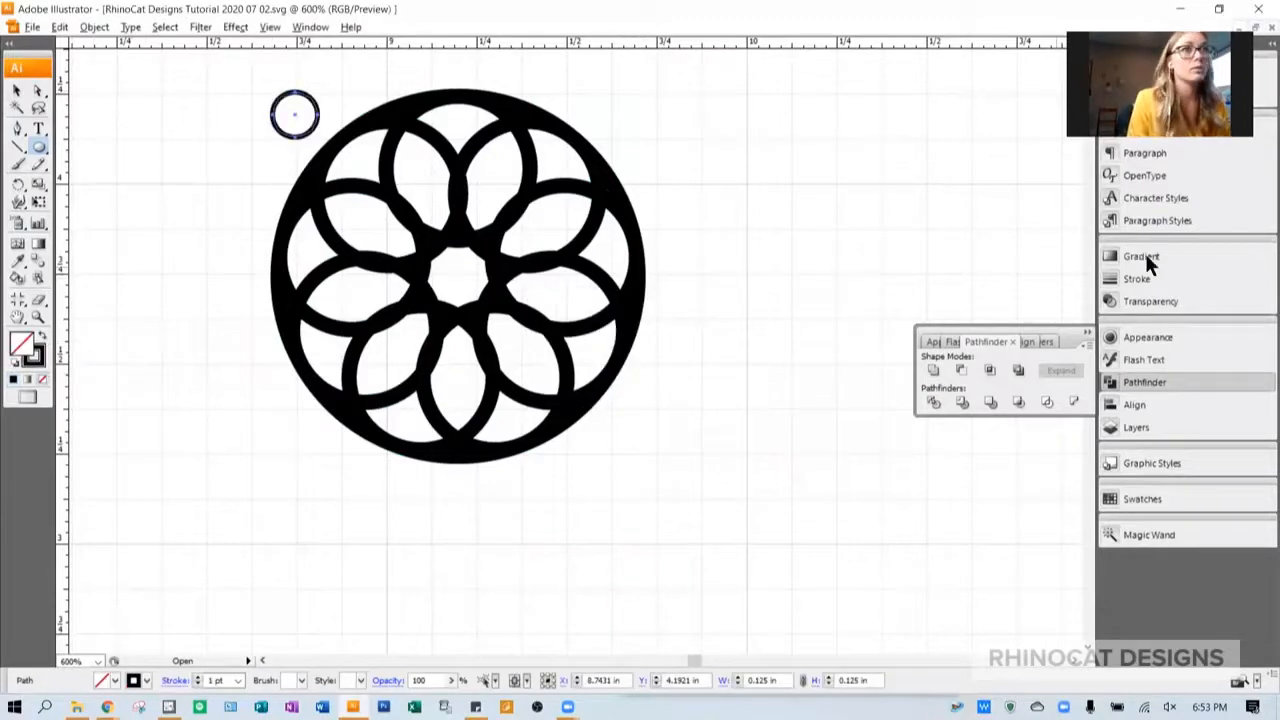
click(1134, 279)
click(977, 277)
click(977, 277)
- Move the tiny ring onto the medallion's top edge and align the two by their horizontal centers
click(14, 90)
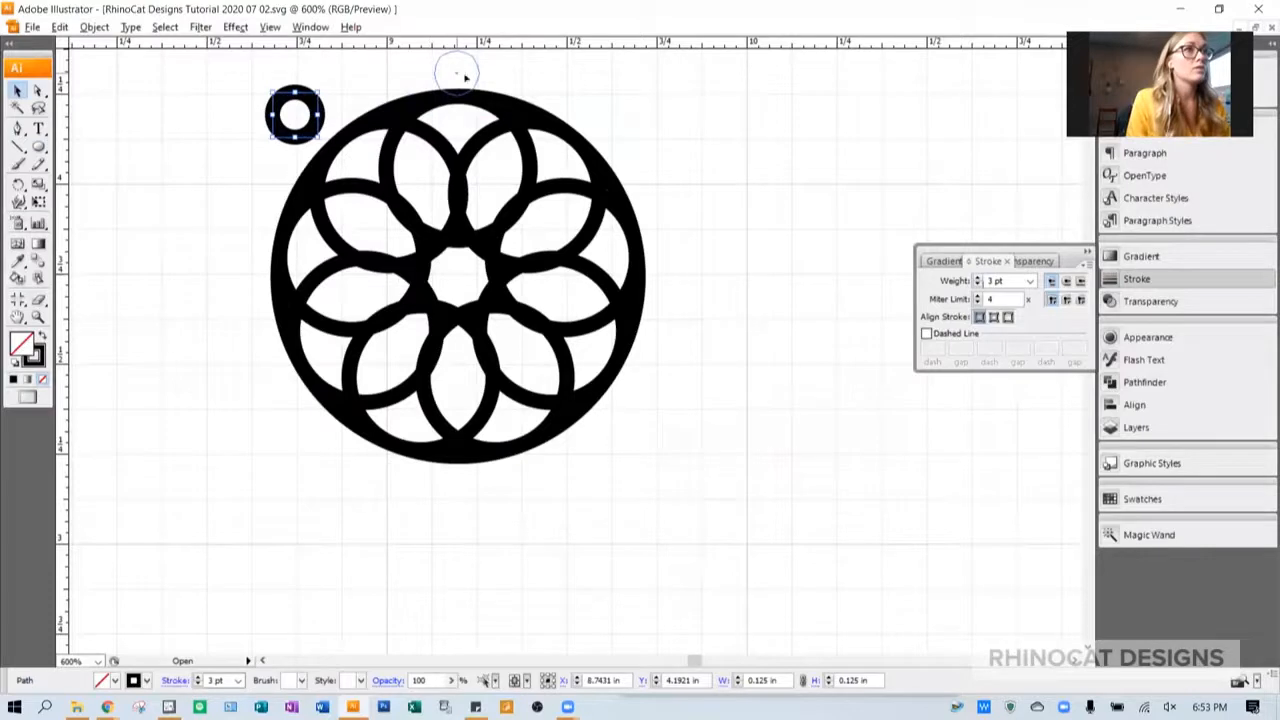
drag(464, 77, 462, 76)
key(ctrl+a)
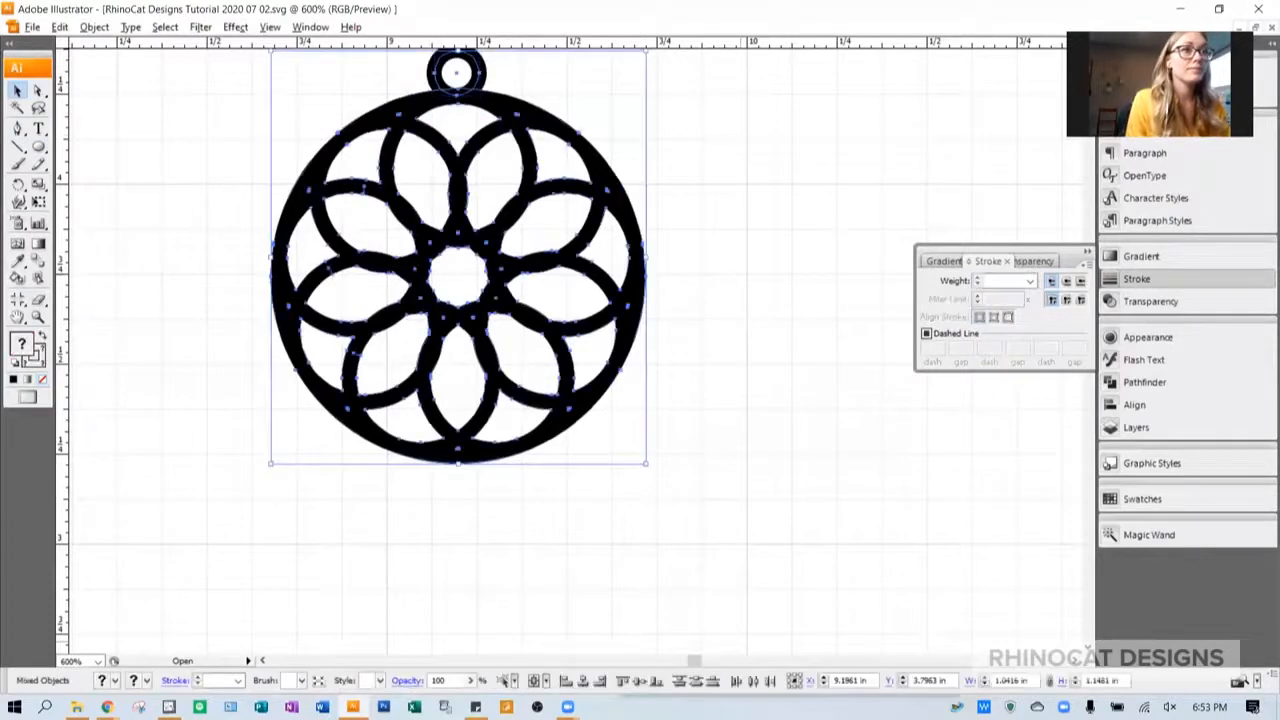
click(583, 683)
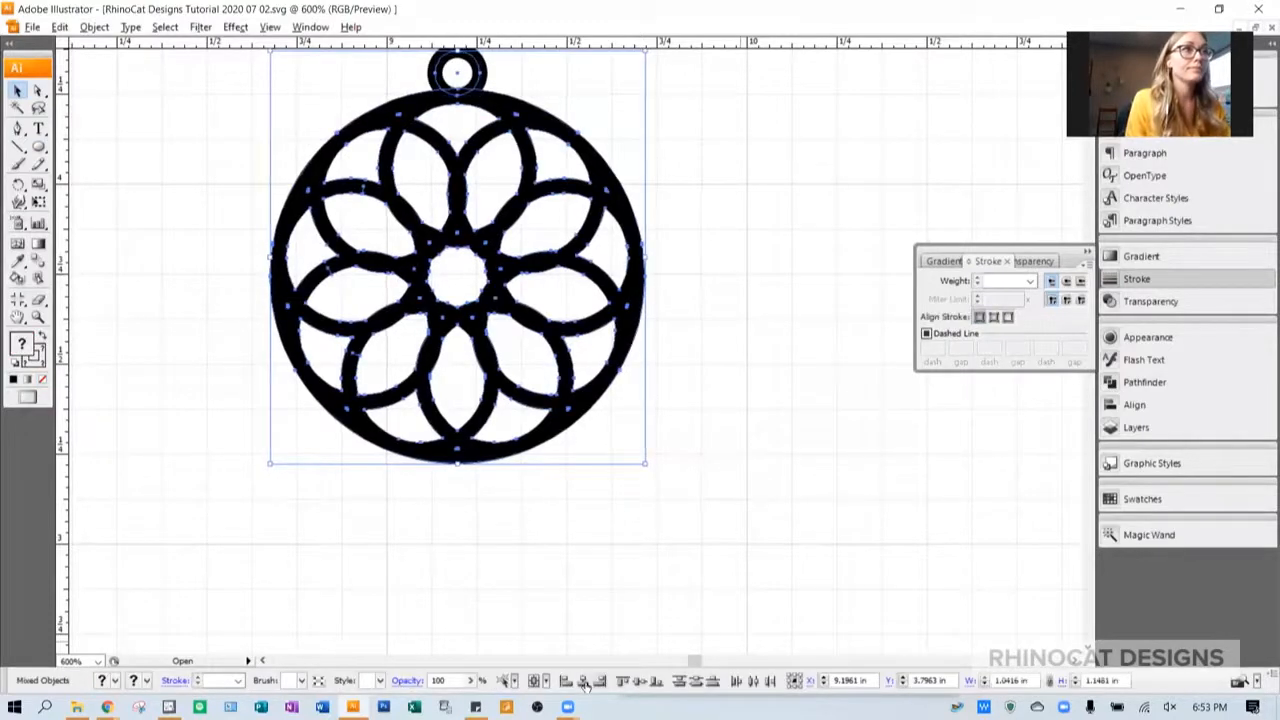
click(588, 97)
- Convert the hanging ring's stroke into an outlined shape
click(455, 92)
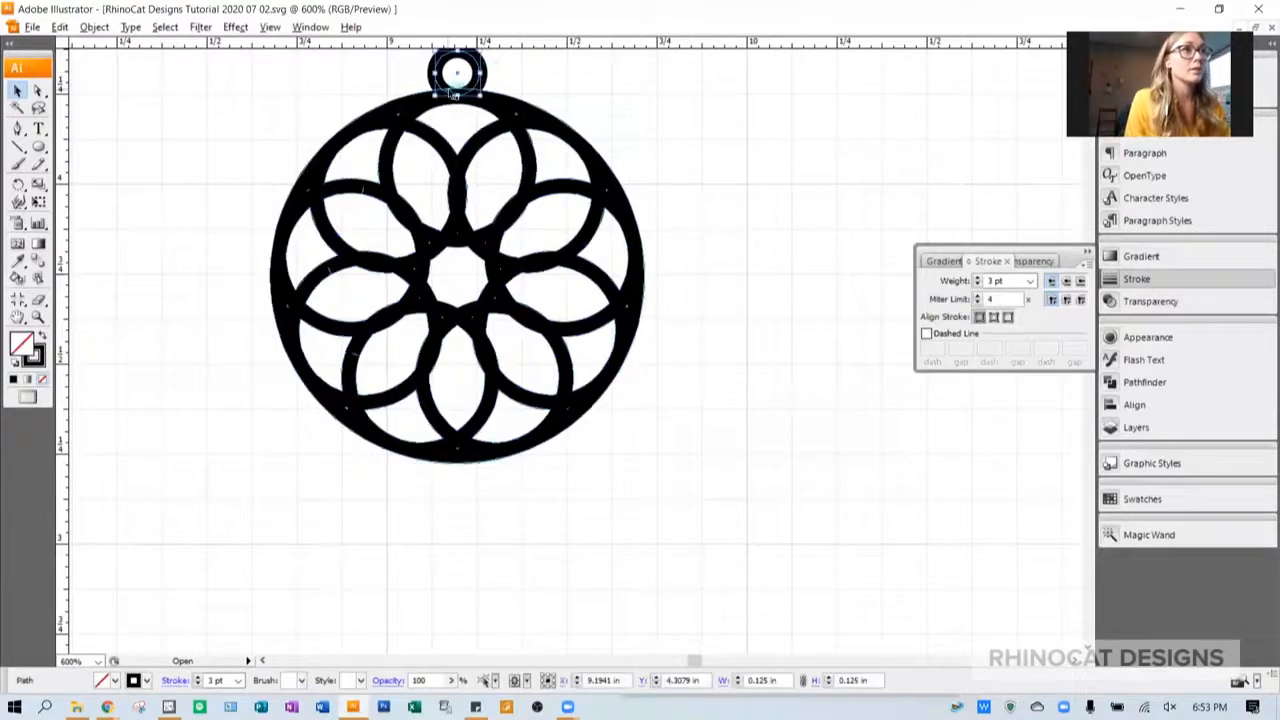
scroll(455, 93, up, 1)
click(98, 29)
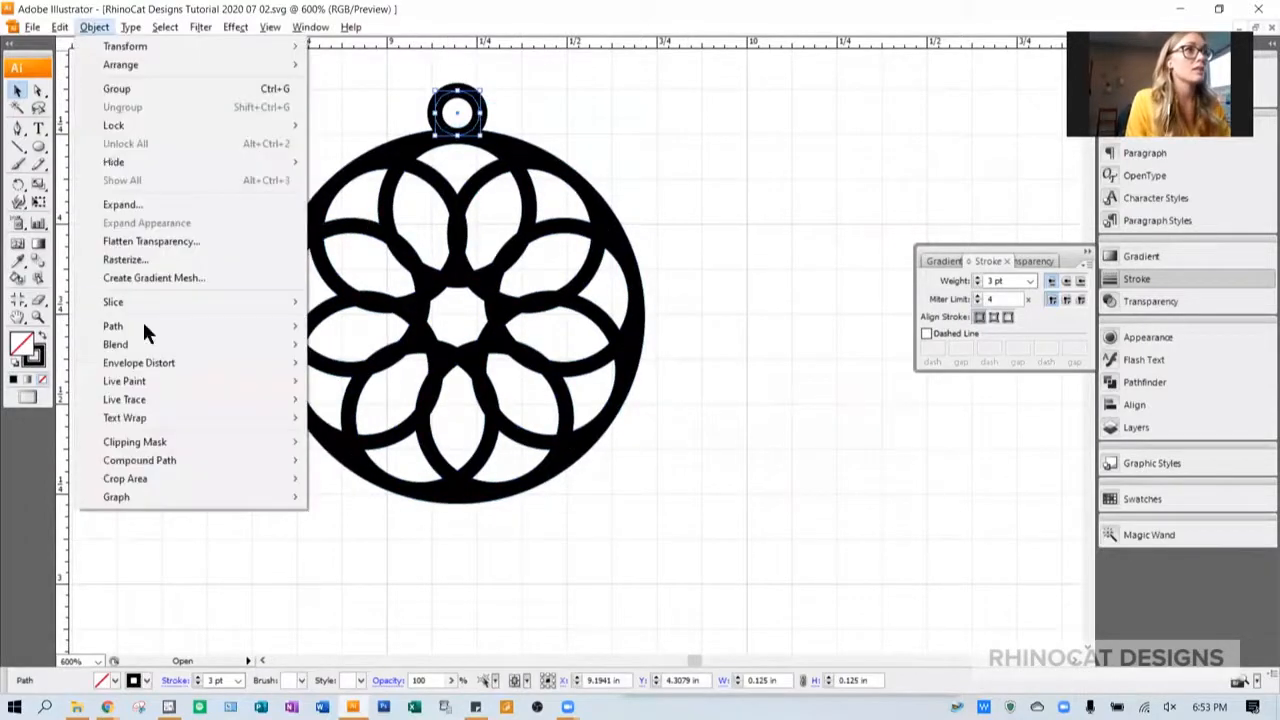
mouse_move(144, 327)
click(398, 368)
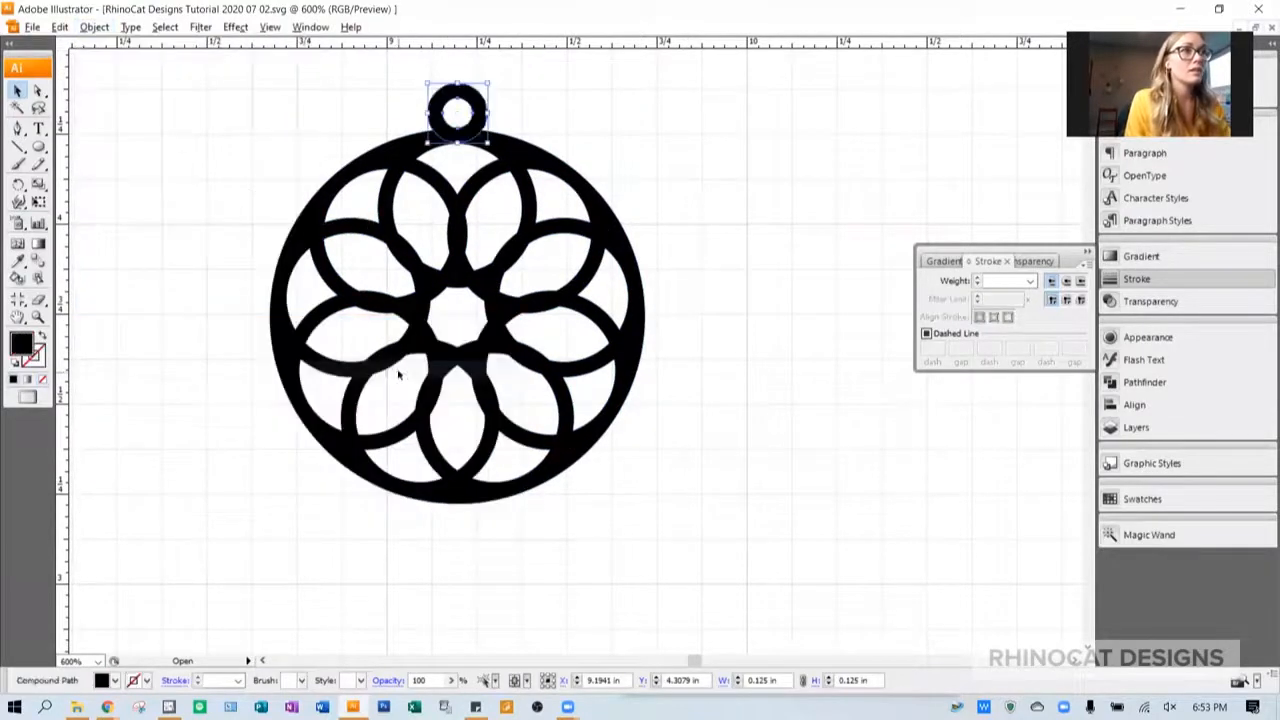
- Combine the outlined ring and the medallion with the Merge pathfinder and check the result in outline view
drag(354, 74, 710, 318)
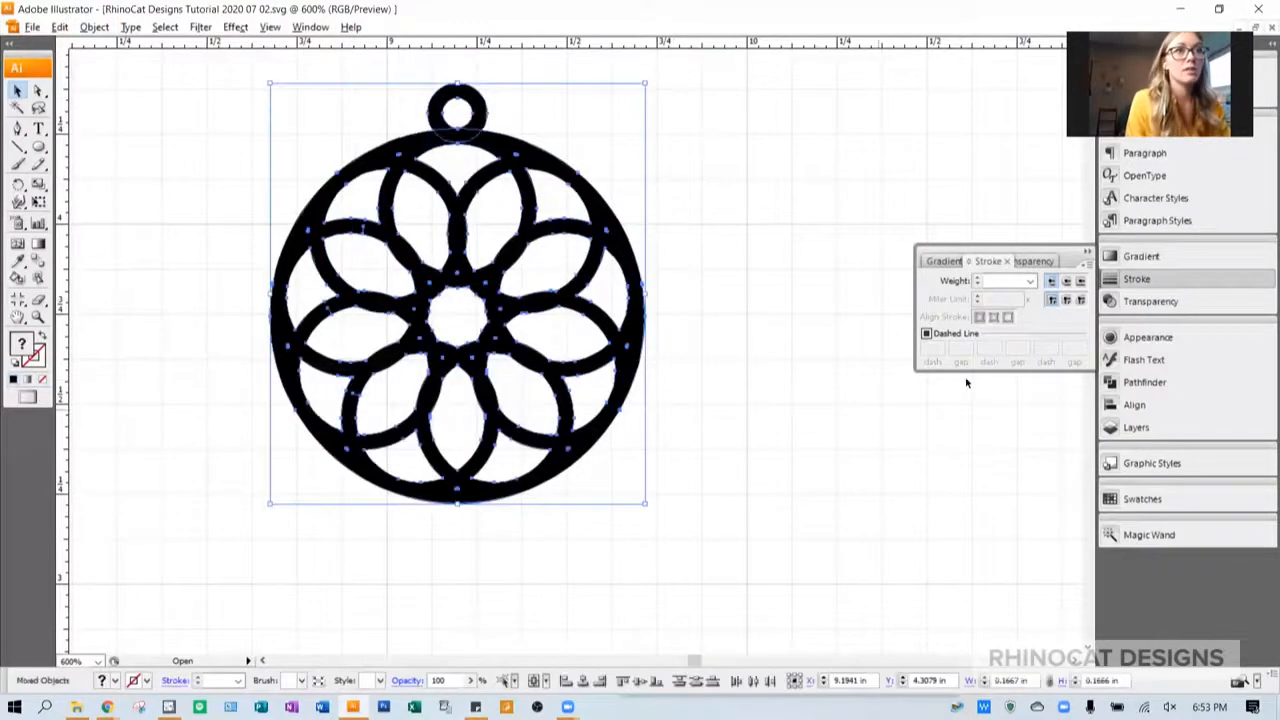
click(1152, 381)
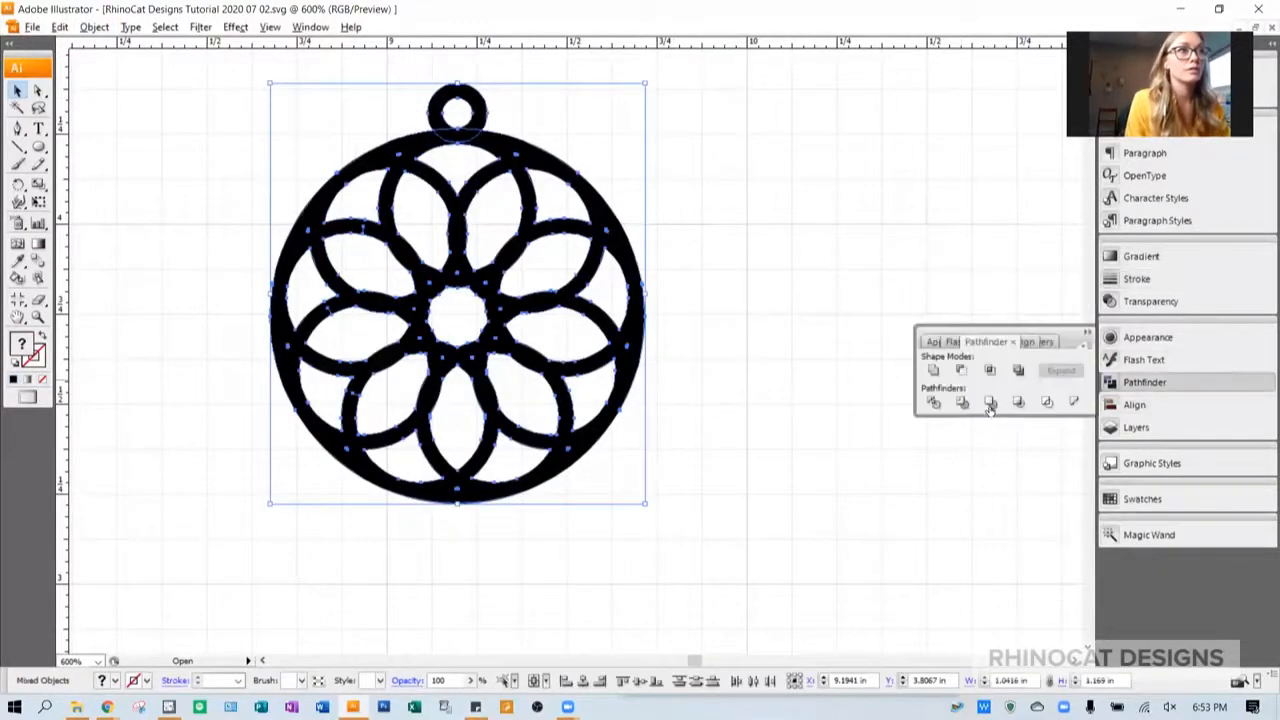
click(990, 404)
click(754, 184)
key(ctrl+y)
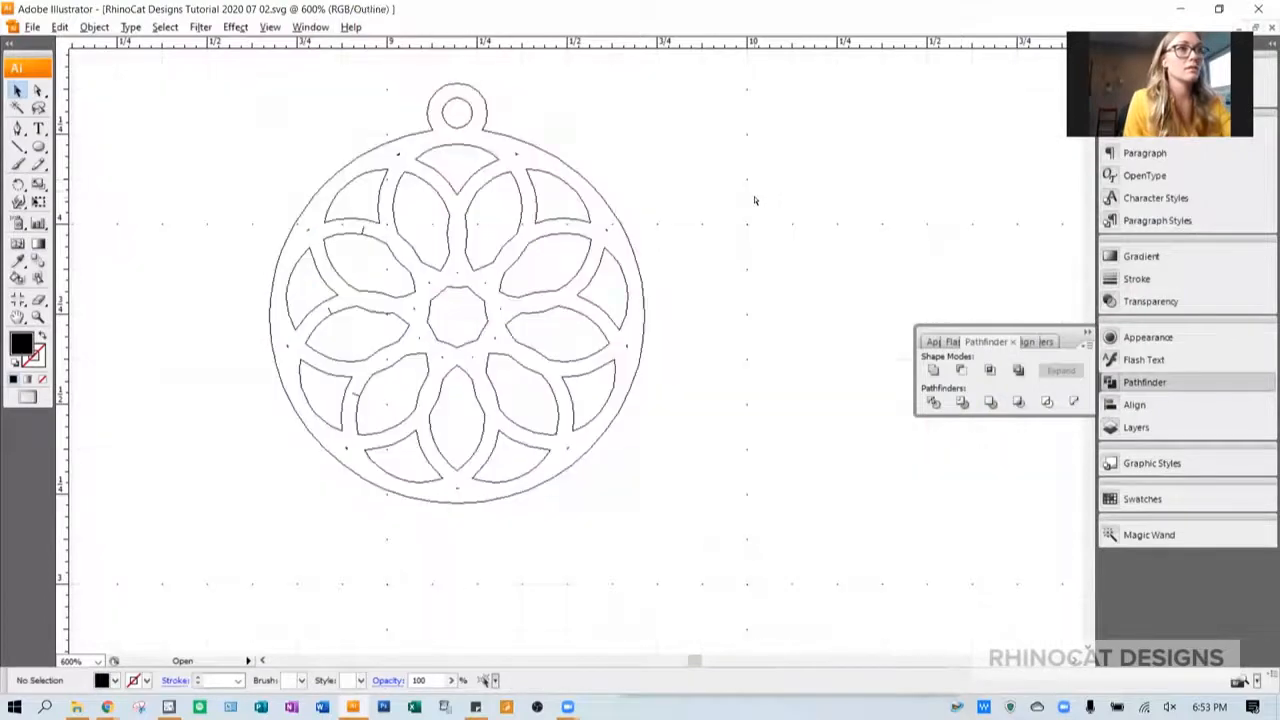
key(ctrl+y)
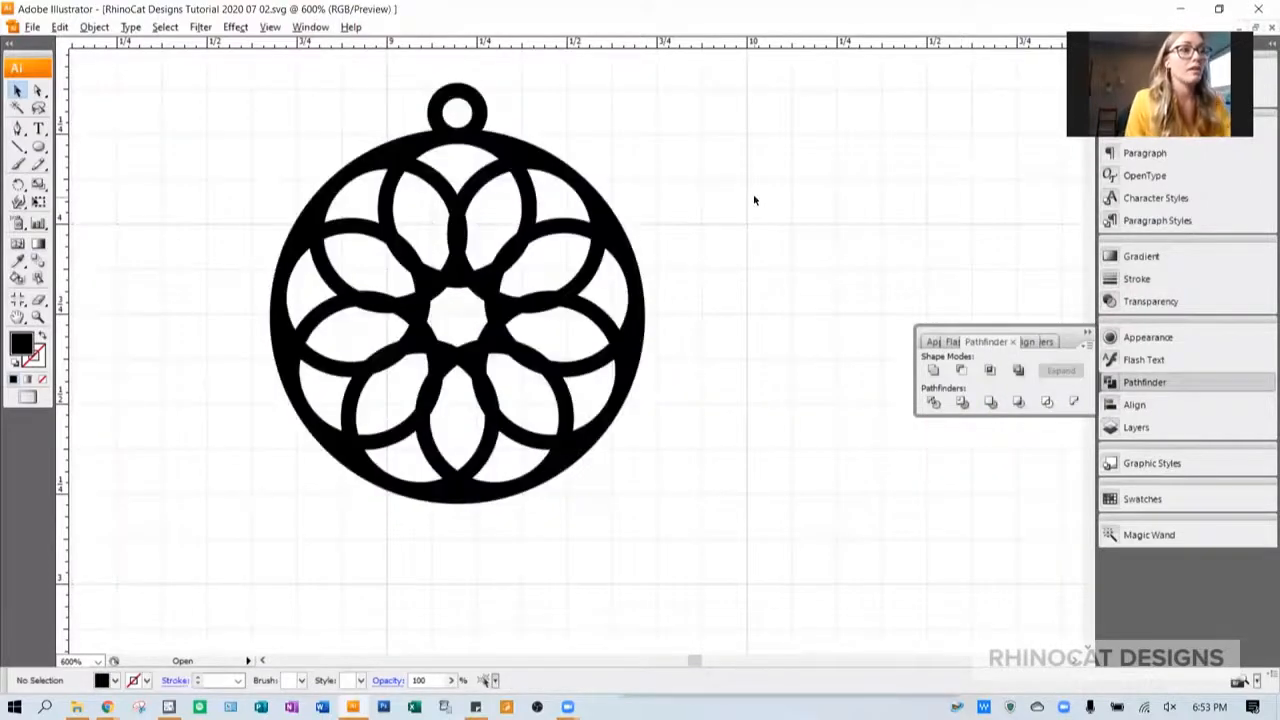
- In outline view, delete the stray anchor points forming spikes on the medallion's three left petal openings, and return to preview
key(ctrl+y)
scroll(386, 240, up, 3)
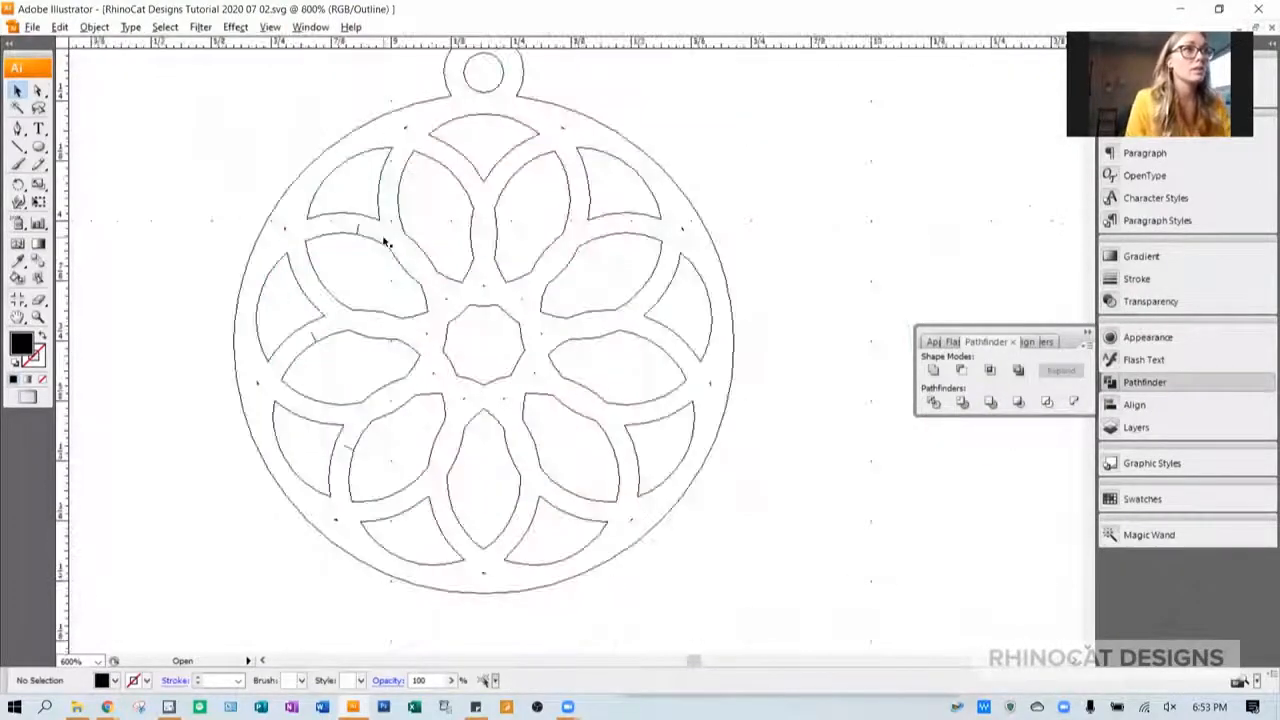
scroll(266, 232, left, 3)
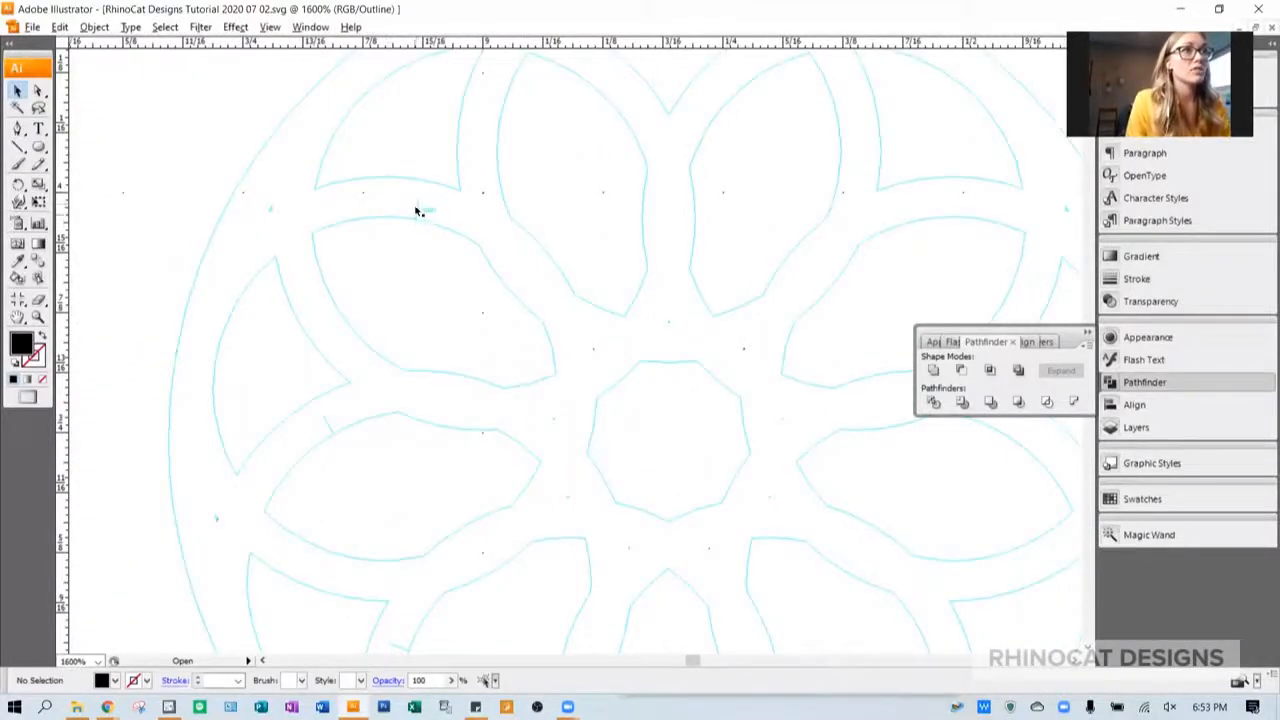
scroll(432, 294, down, 1)
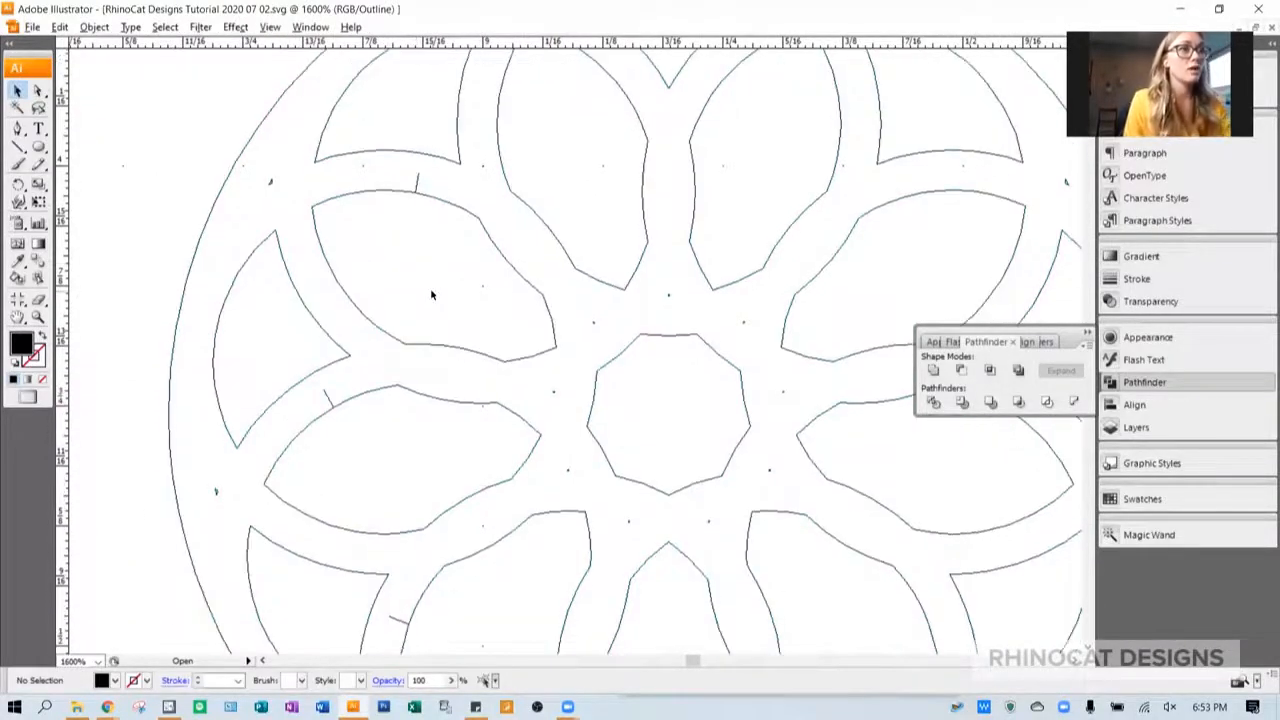
scroll(432, 294, down, 1)
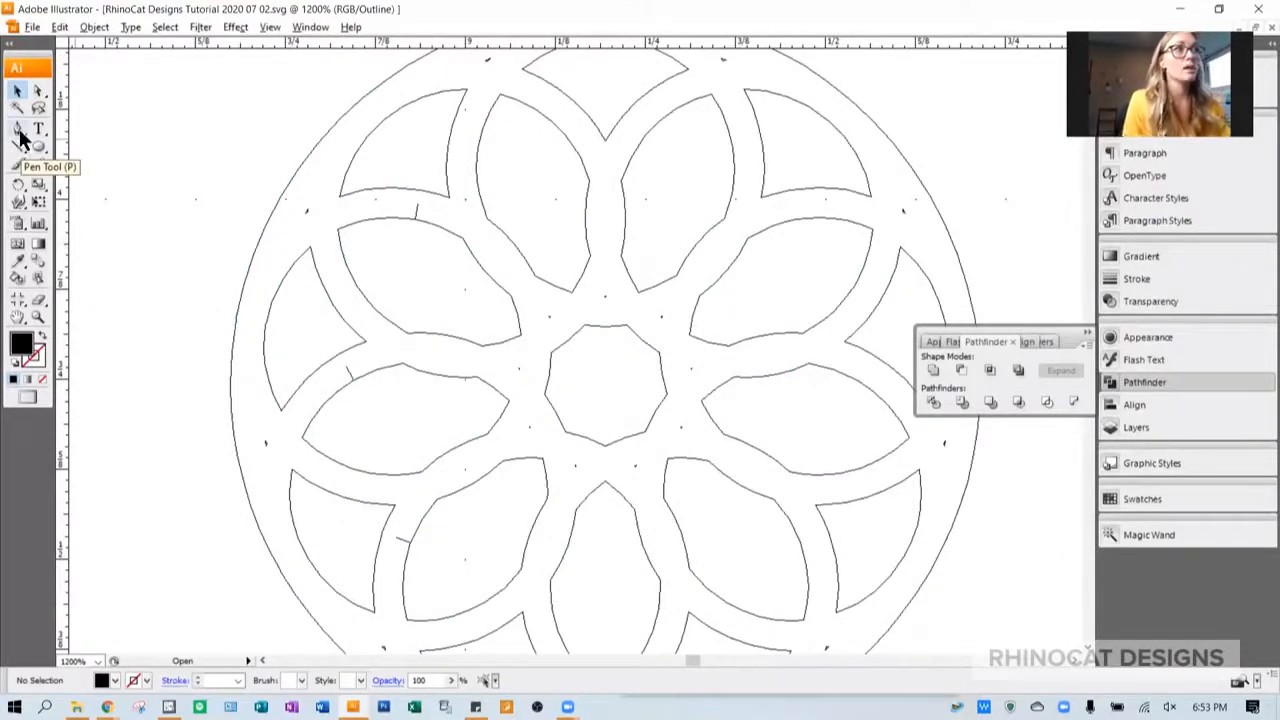
drag(18, 133, 62, 168)
click(419, 211)
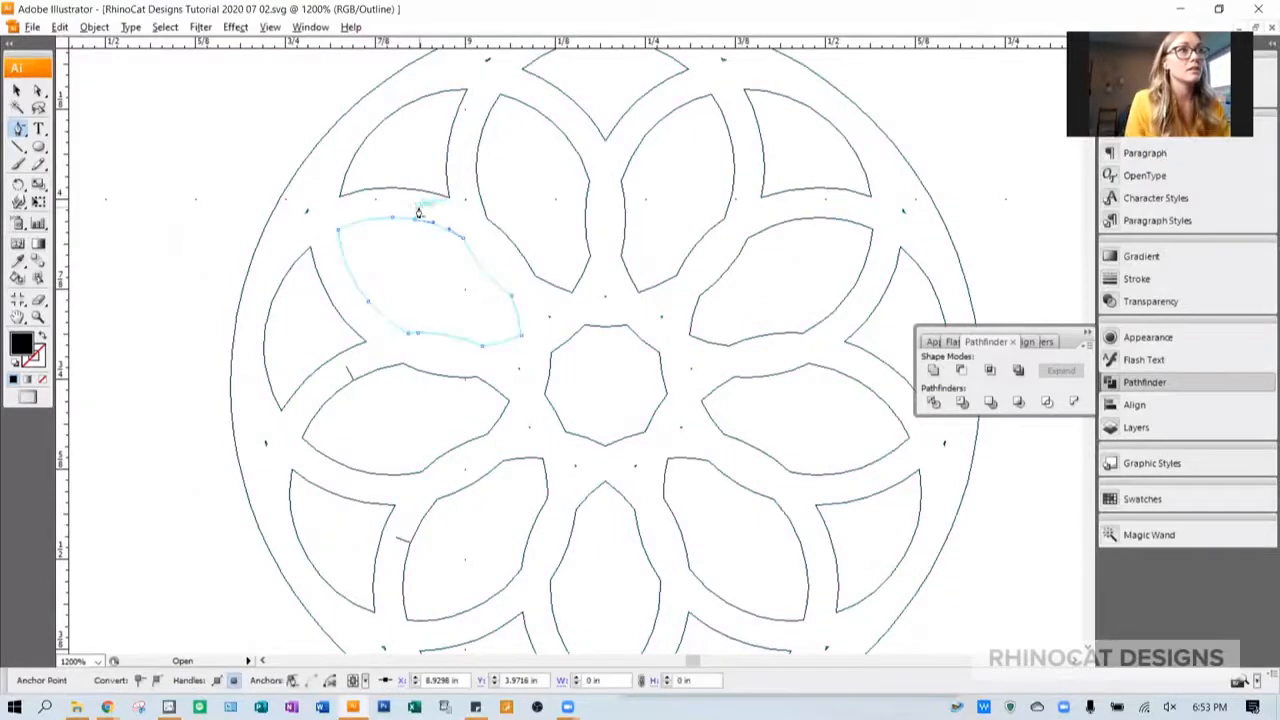
click(419, 212)
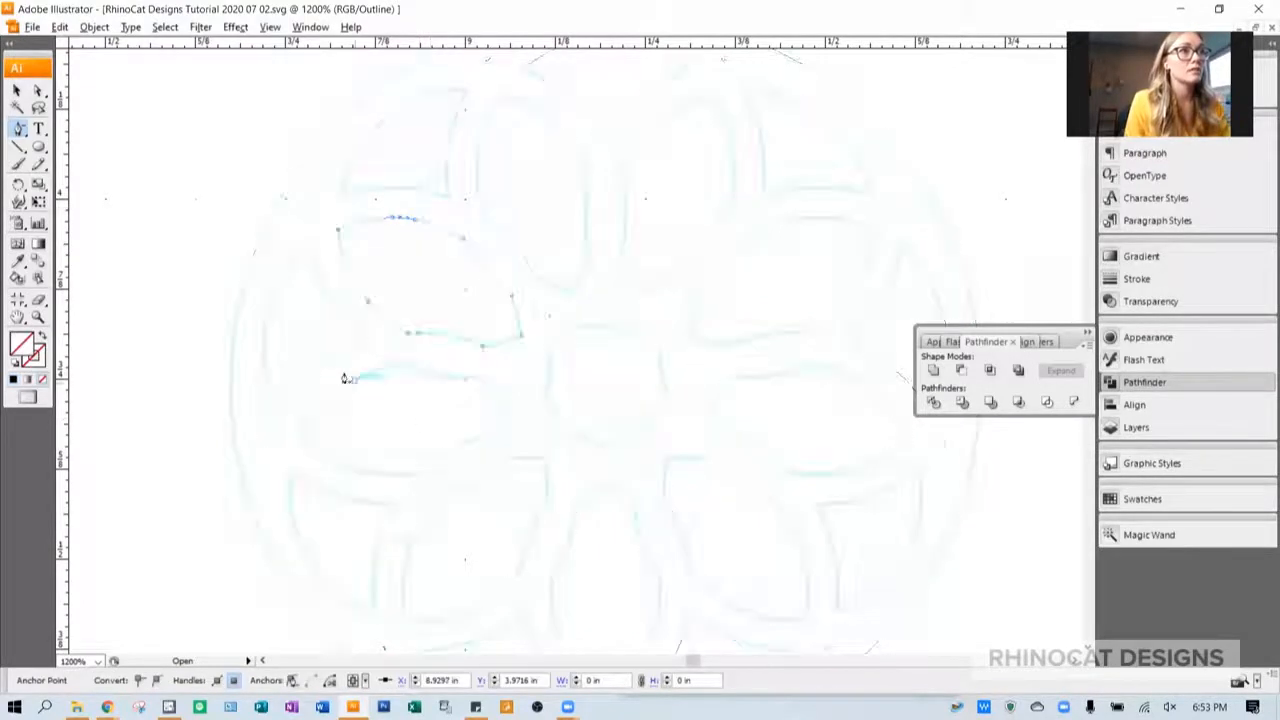
click(405, 541)
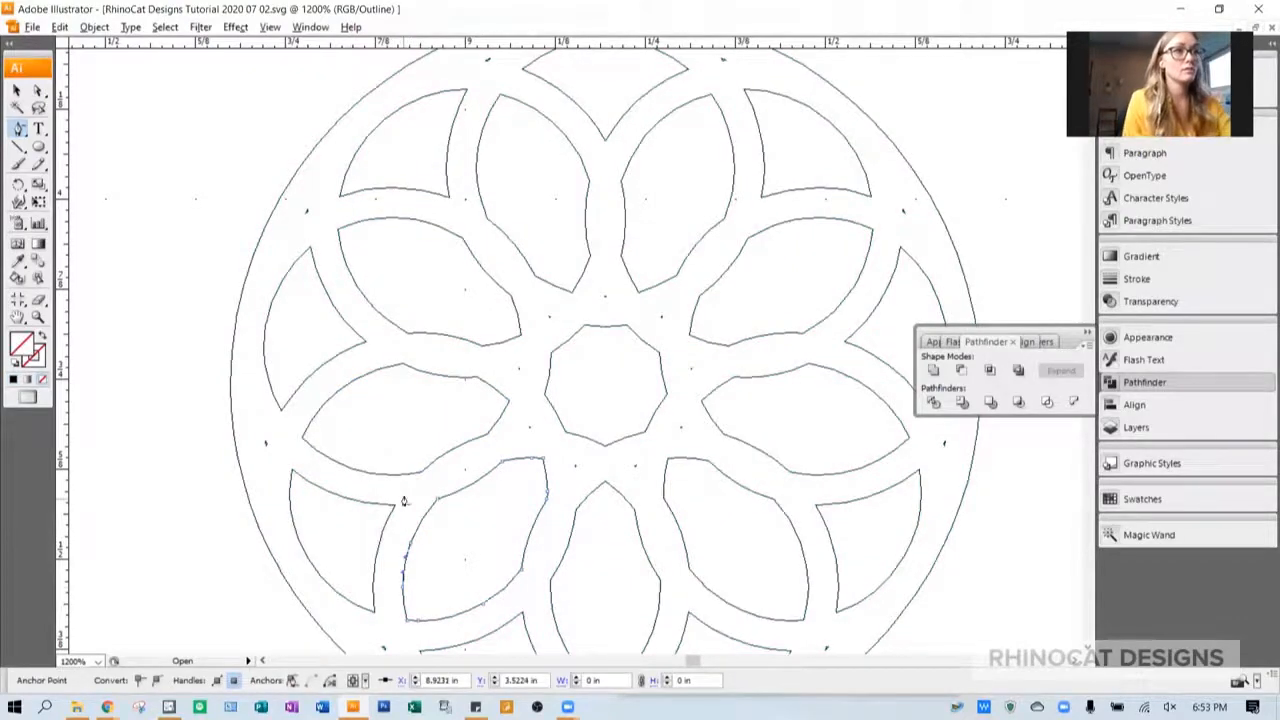
scroll(404, 501, down, 3)
scroll(404, 501, up, 2)
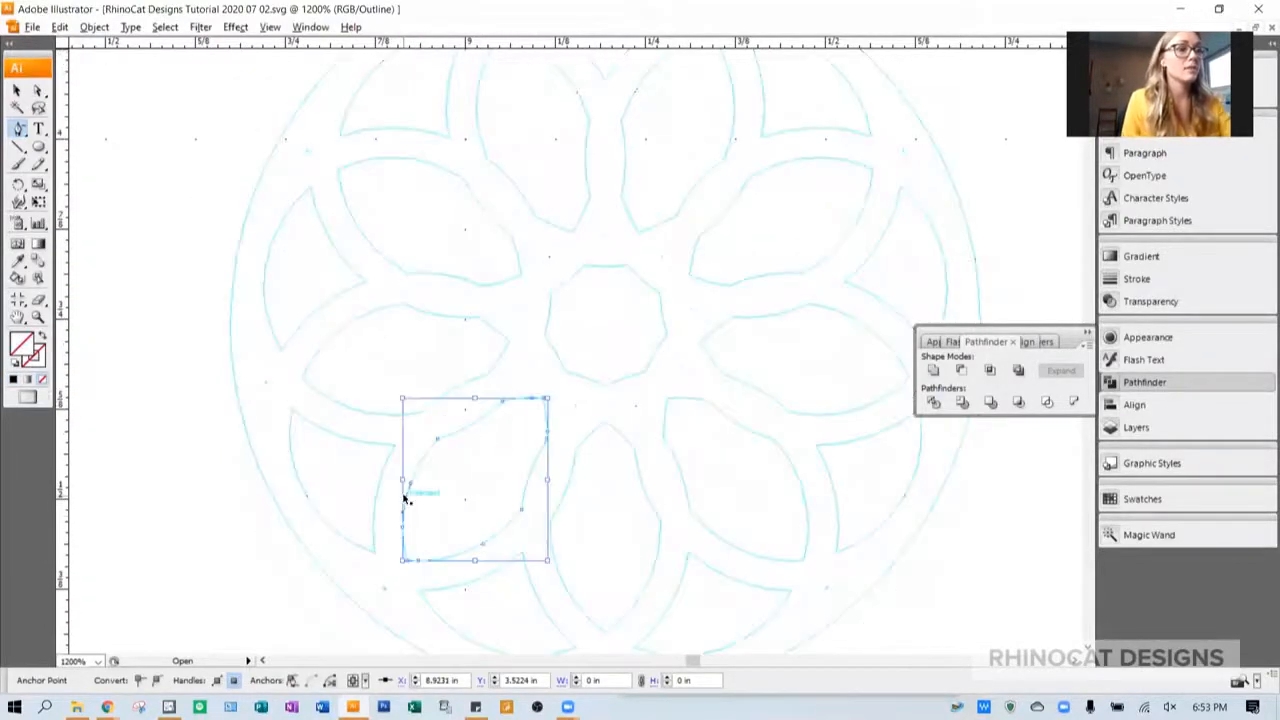
key(ctrl+y)
click(17, 91)
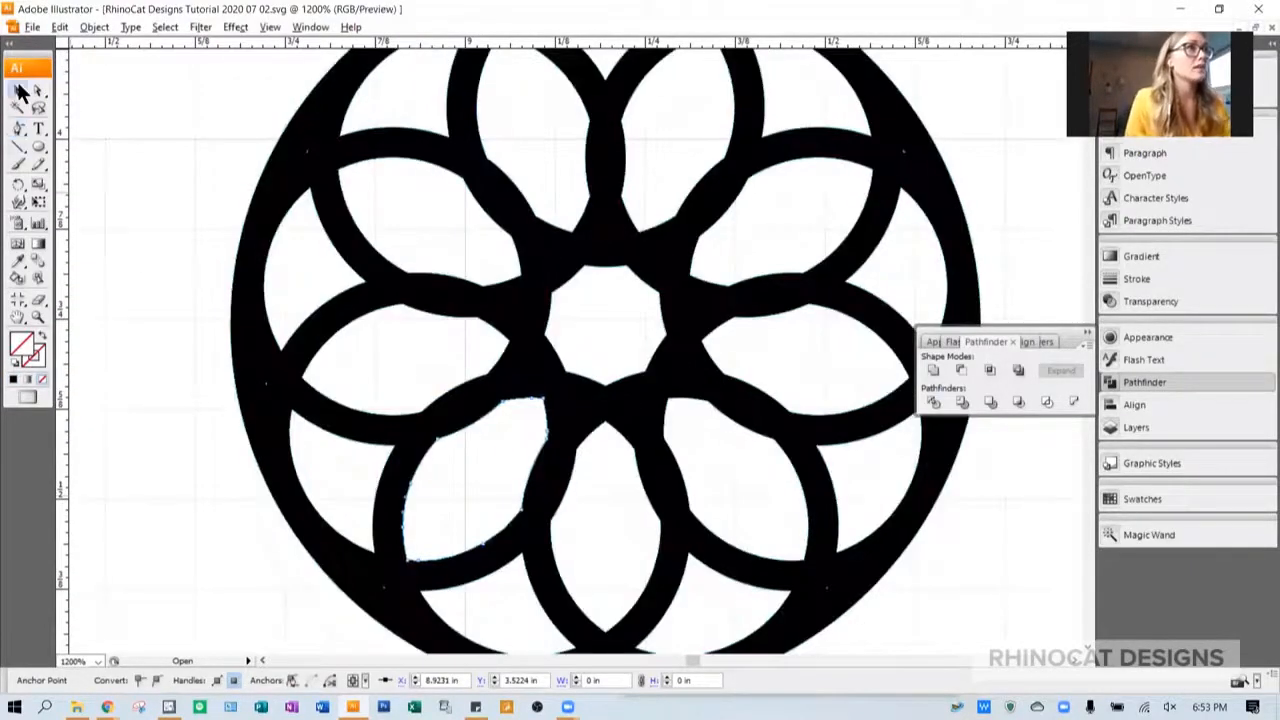
click(170, 157)
scroll(177, 157, down, 2)
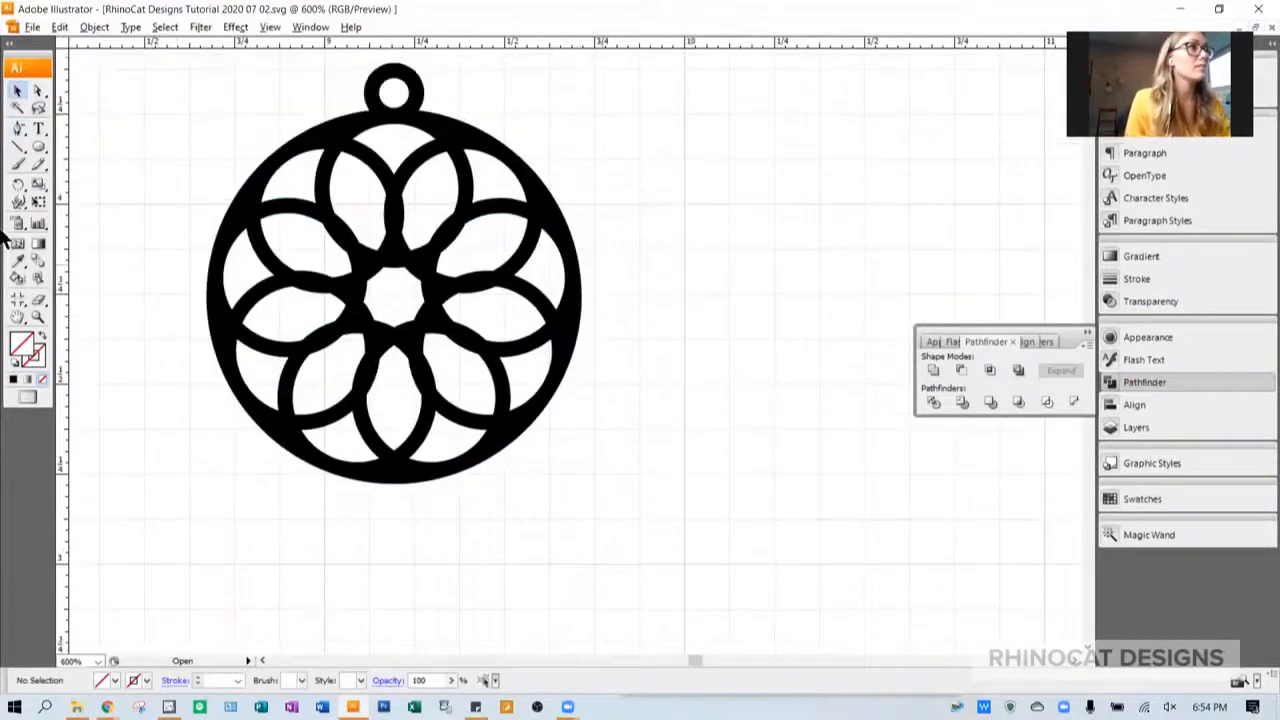
- Draw a tall ellipse about 0.23 in by 0.66 in to the right of the pendant and give it a light blue stroke
click(44, 146)
drag(829, 123, 911, 350)
scroll(898, 319, right, 3)
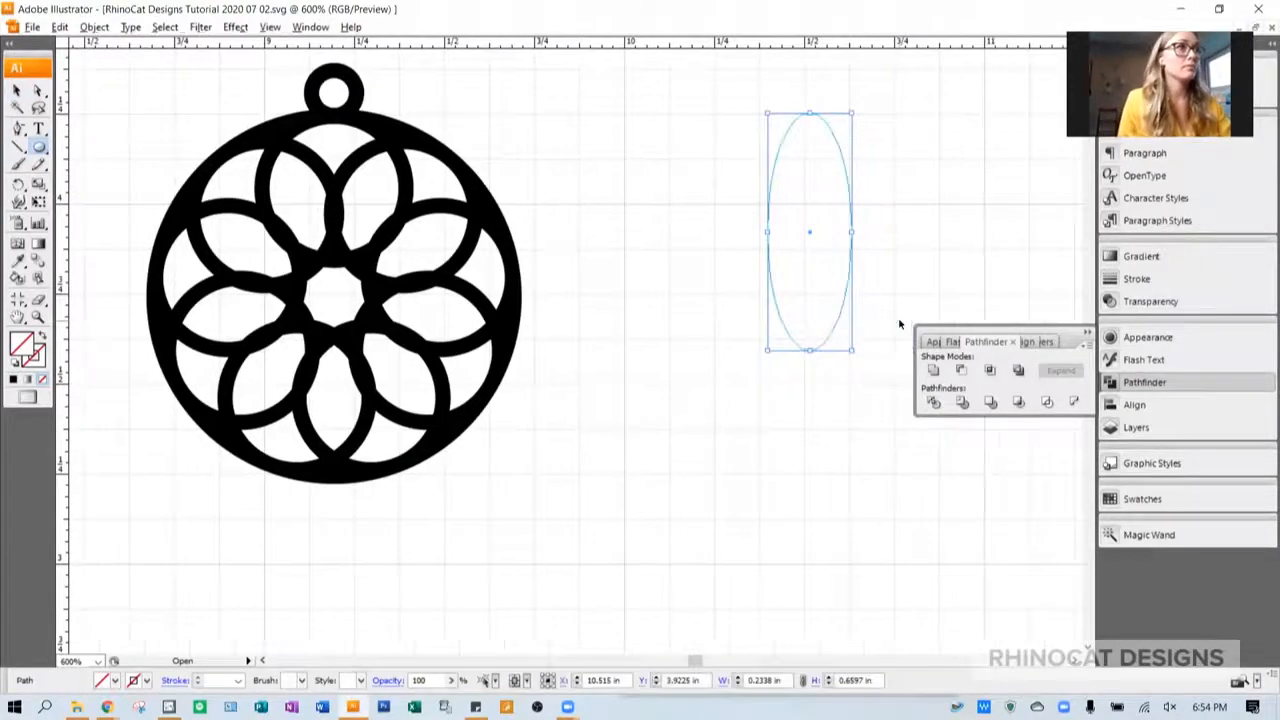
click(36, 362)
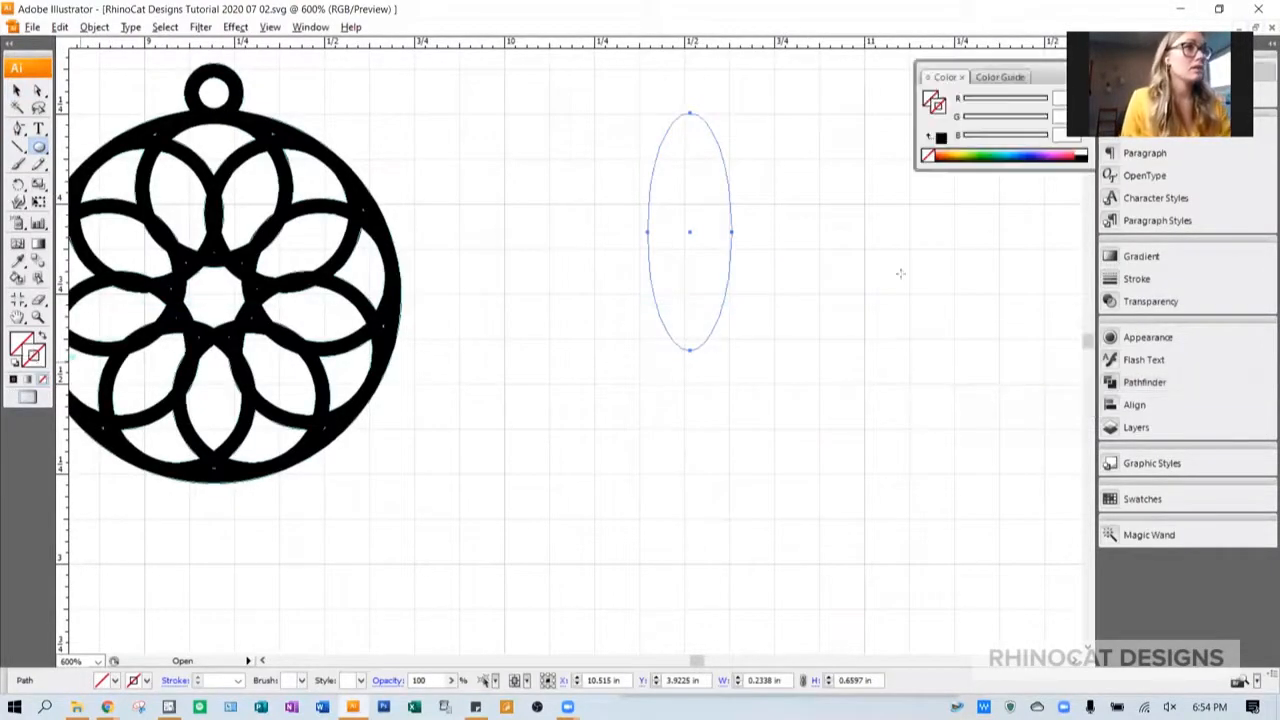
click(1034, 150)
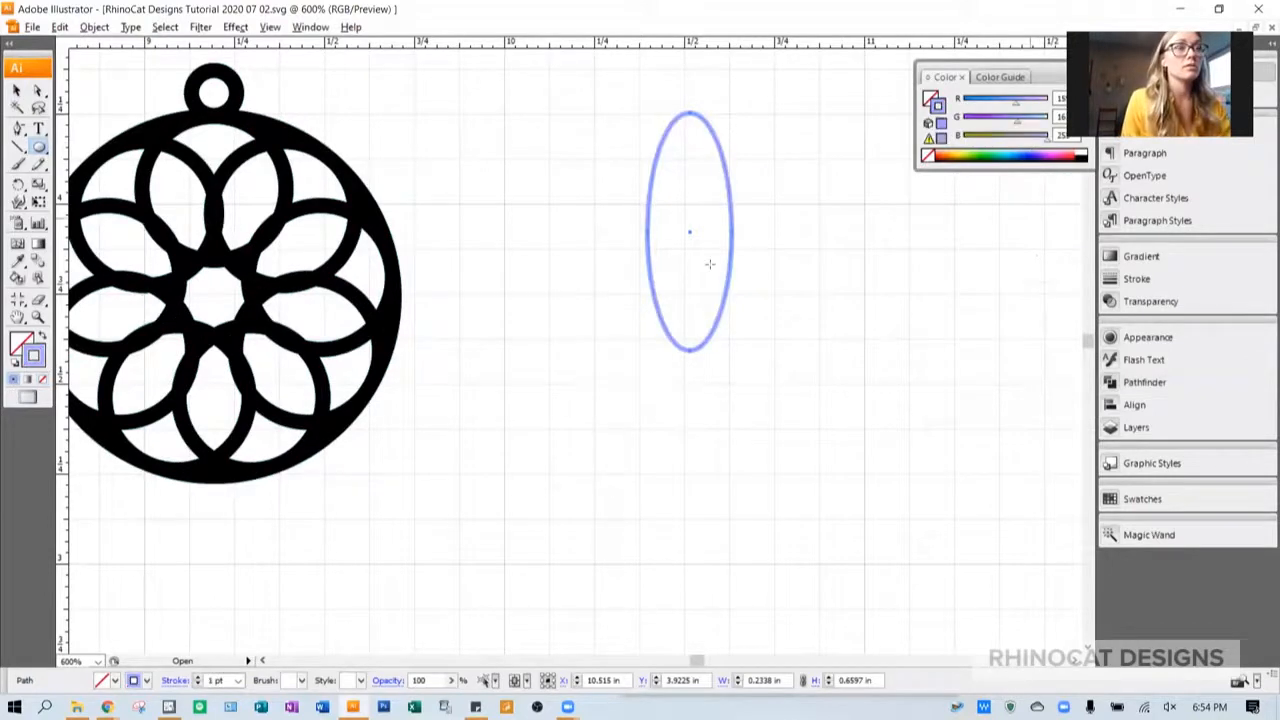
scroll(689, 259, down, 1)
scroll(689, 257, right, 1)
scroll(689, 256, up, 1)
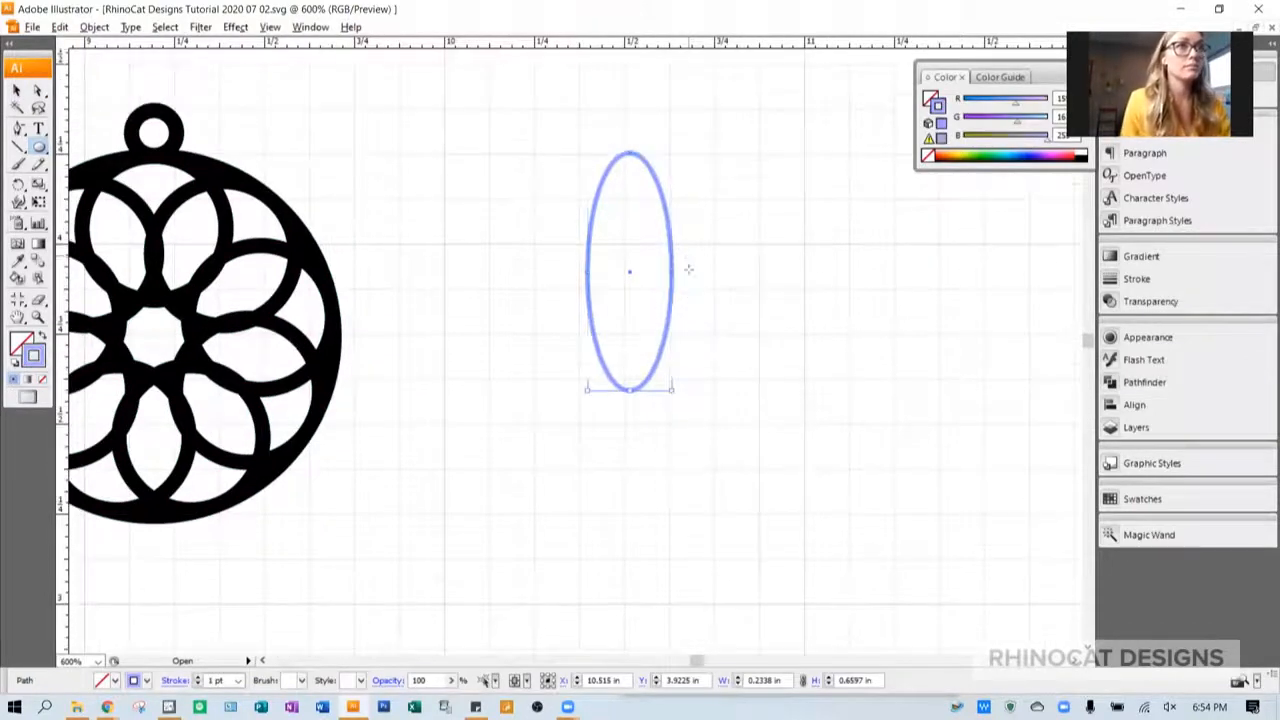
- Set the ellipse's stroke weight to 3 pt and move the ellipse farther away from the pendant
click(1133, 280)
click(977, 278)
click(977, 278)
click(20, 93)
drag(665, 206, 801, 172)
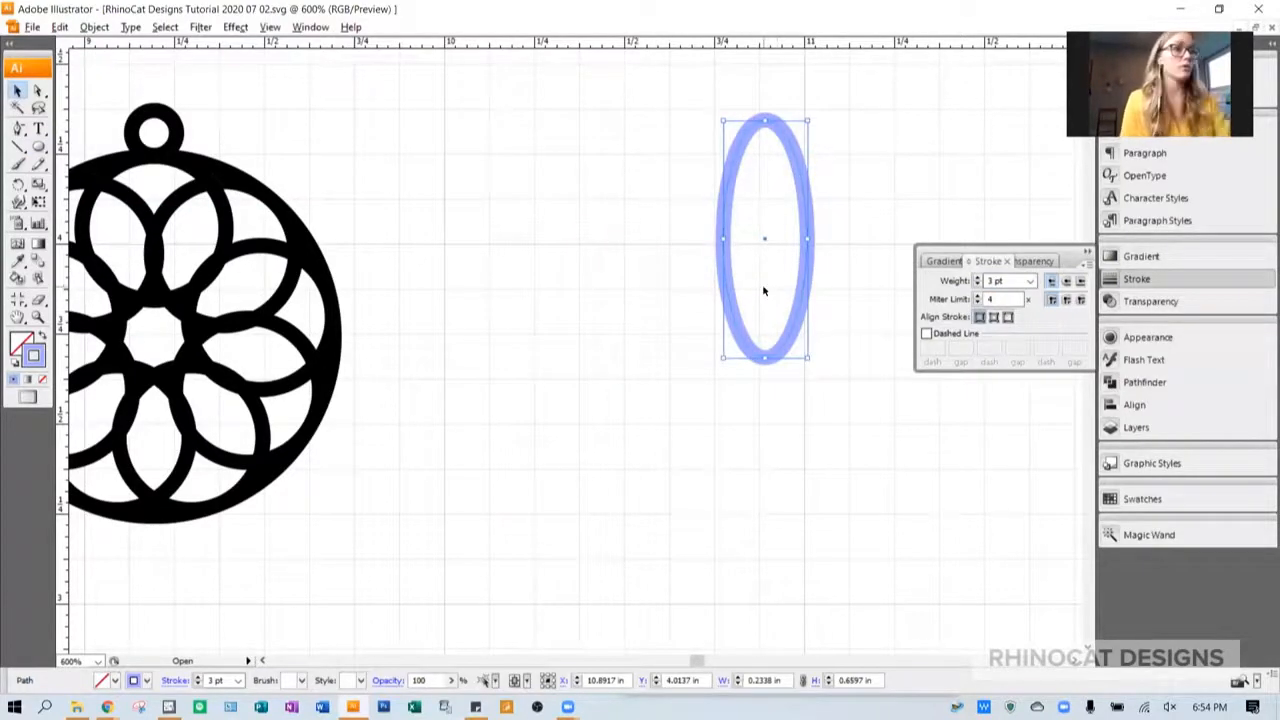
- Convert the ellipse's top and bottom anchor points to corners to form a pointed petal
key(p)
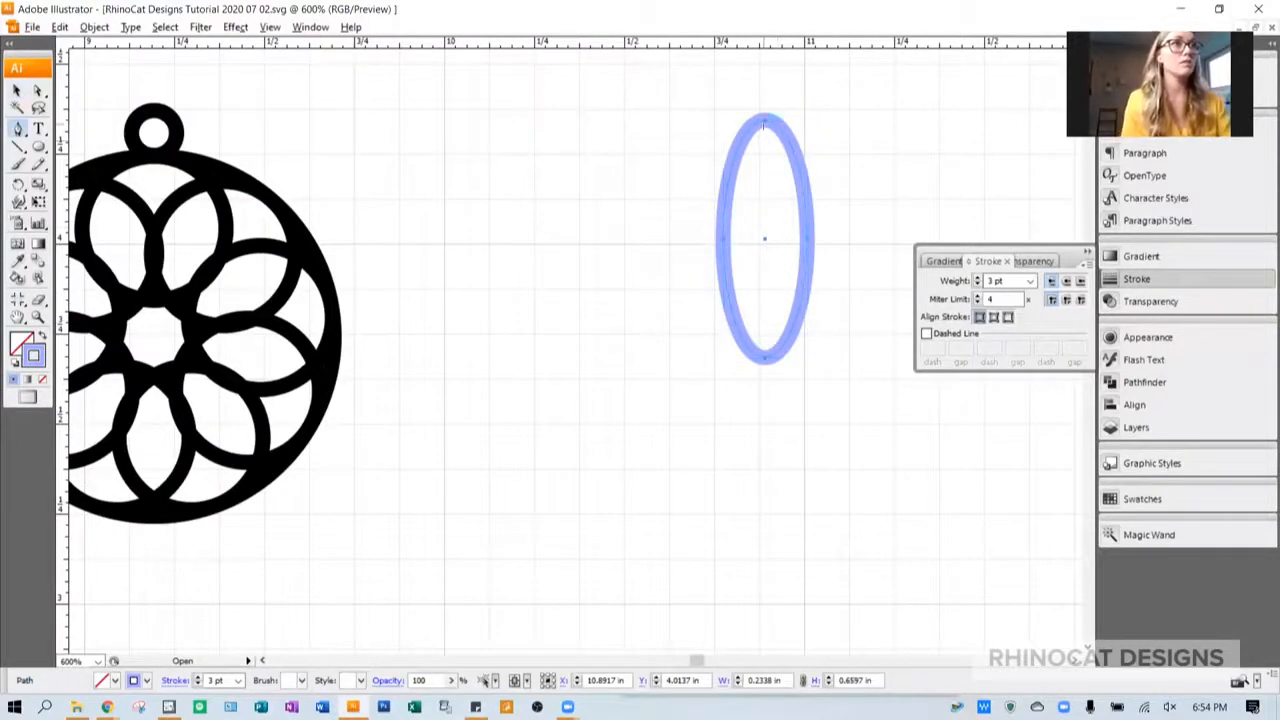
alt+click(766, 123)
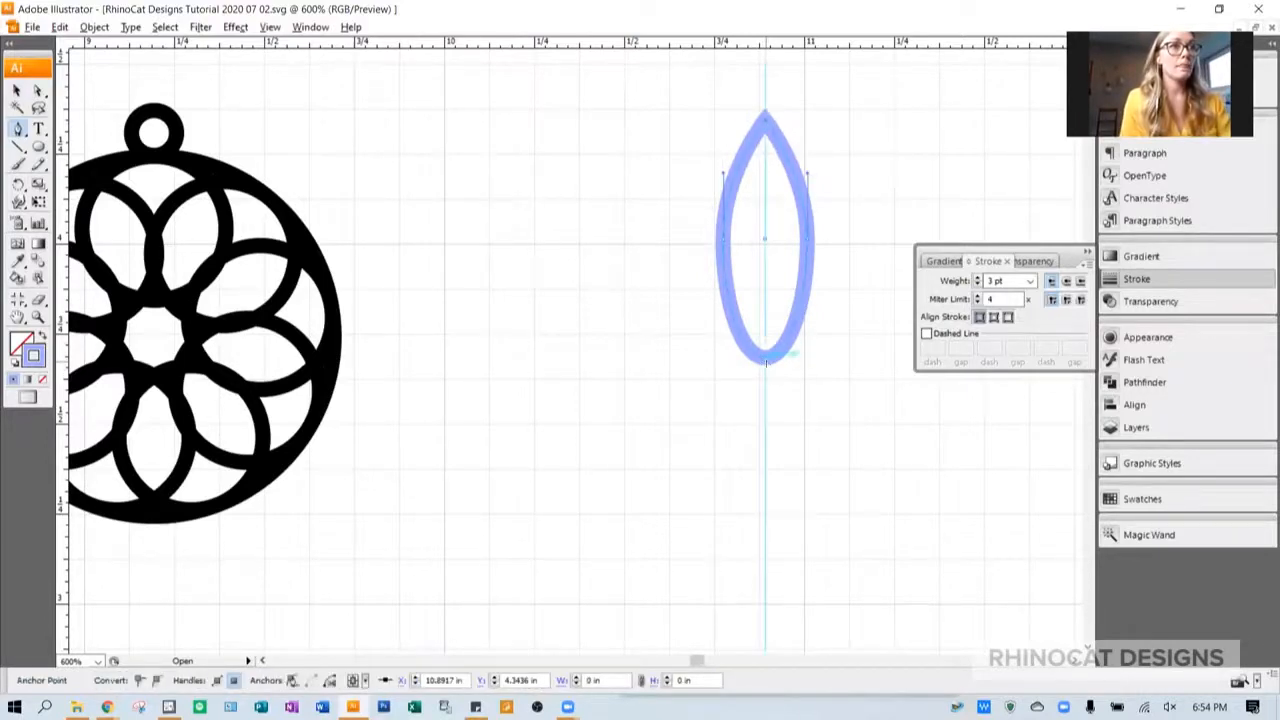
alt+click(766, 360)
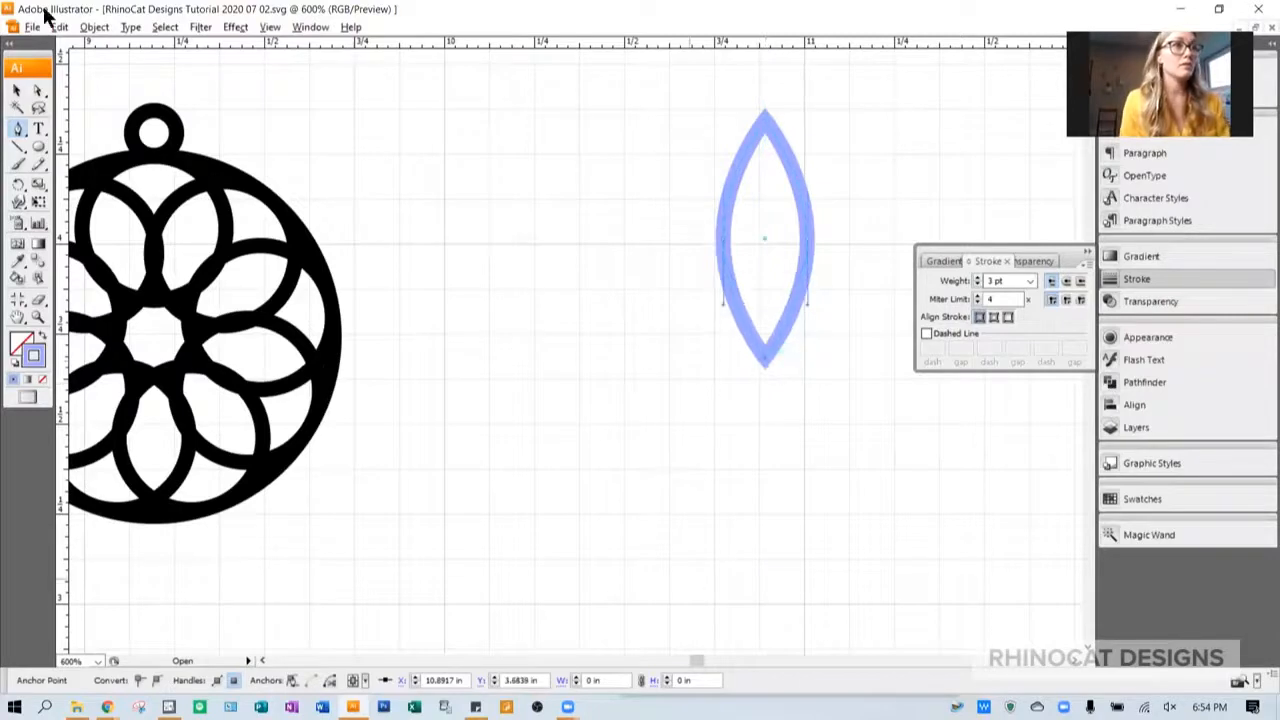
click(22, 90)
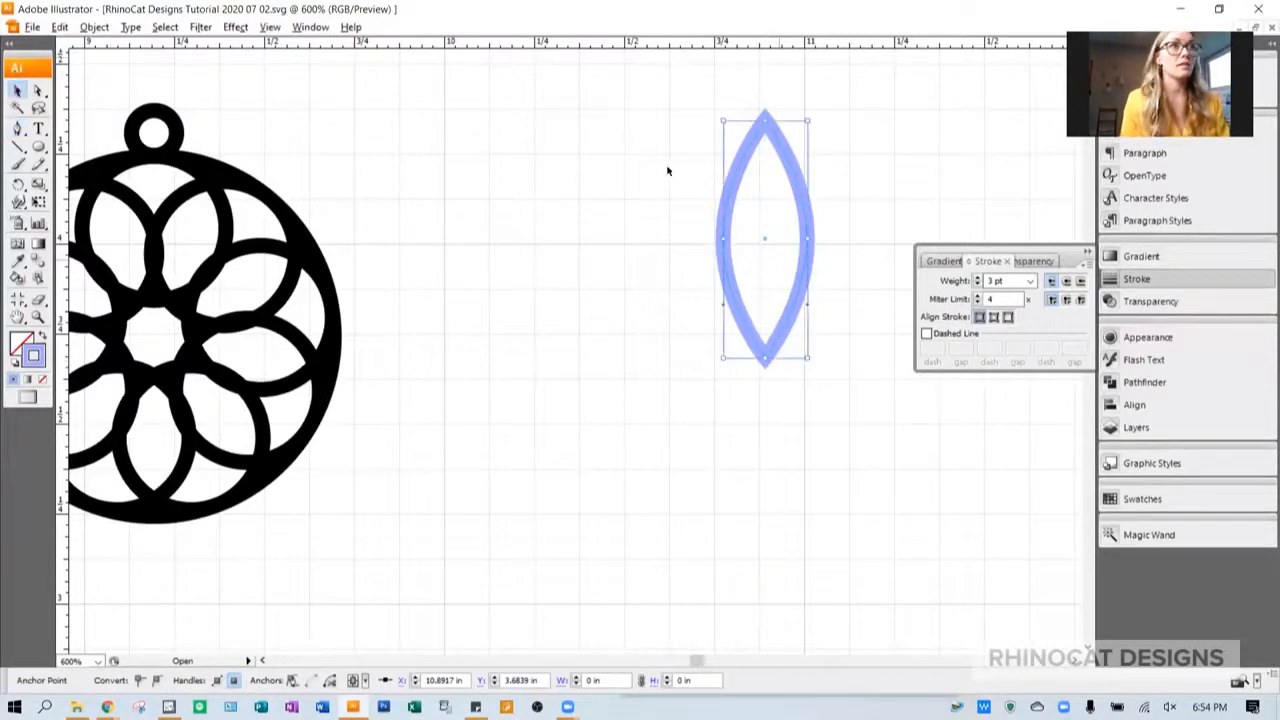
click(592, 198)
- Make a copy of the petal rotated 30° about its bottom tip
click(735, 196)
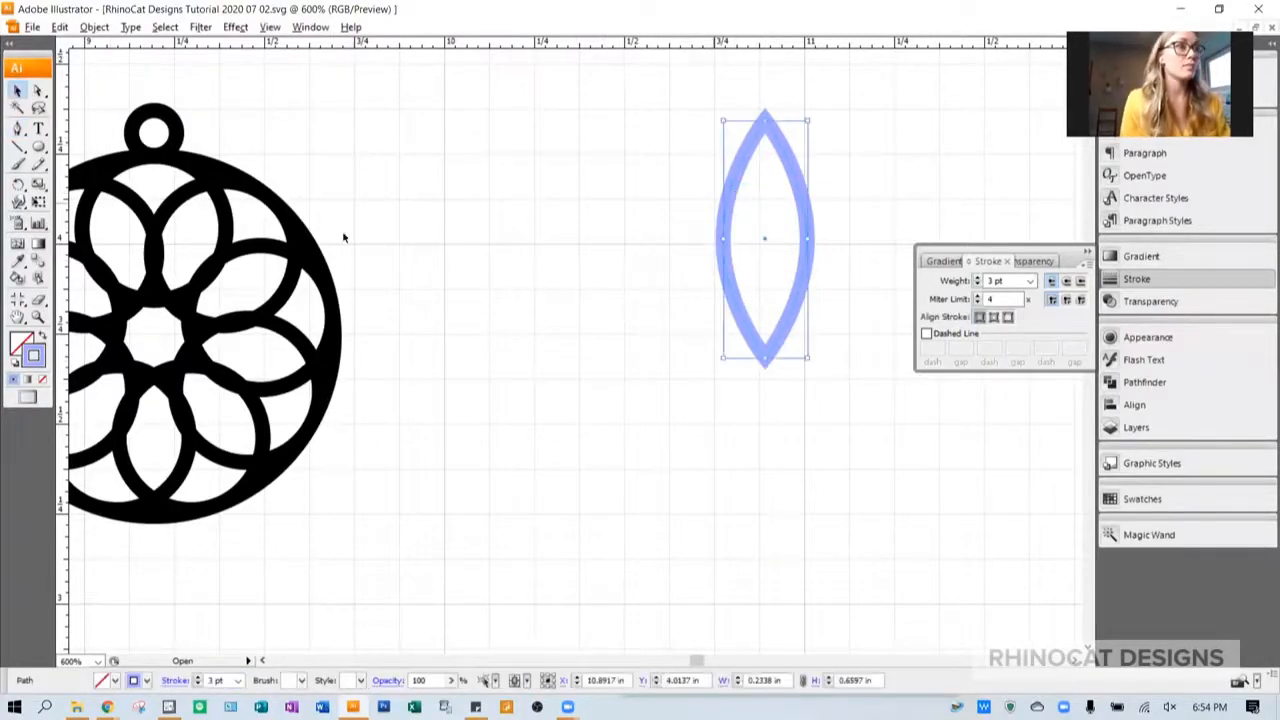
key(r)
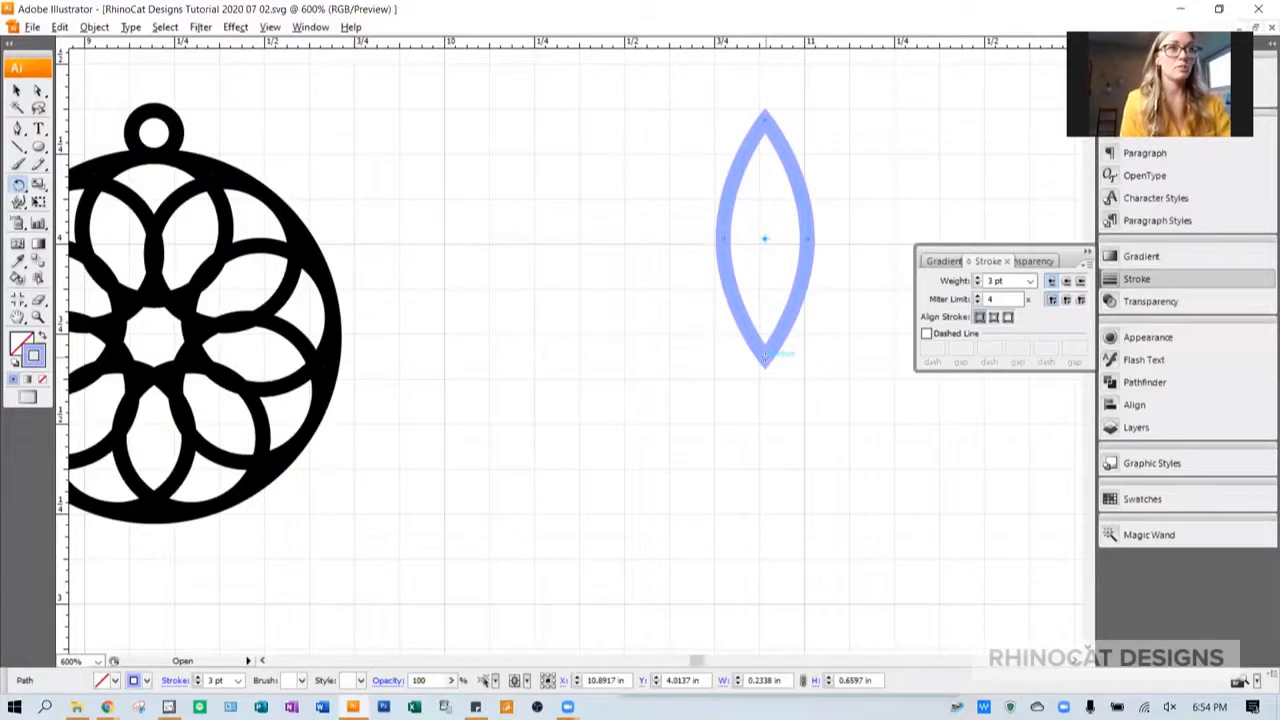
alt+click(765, 360)
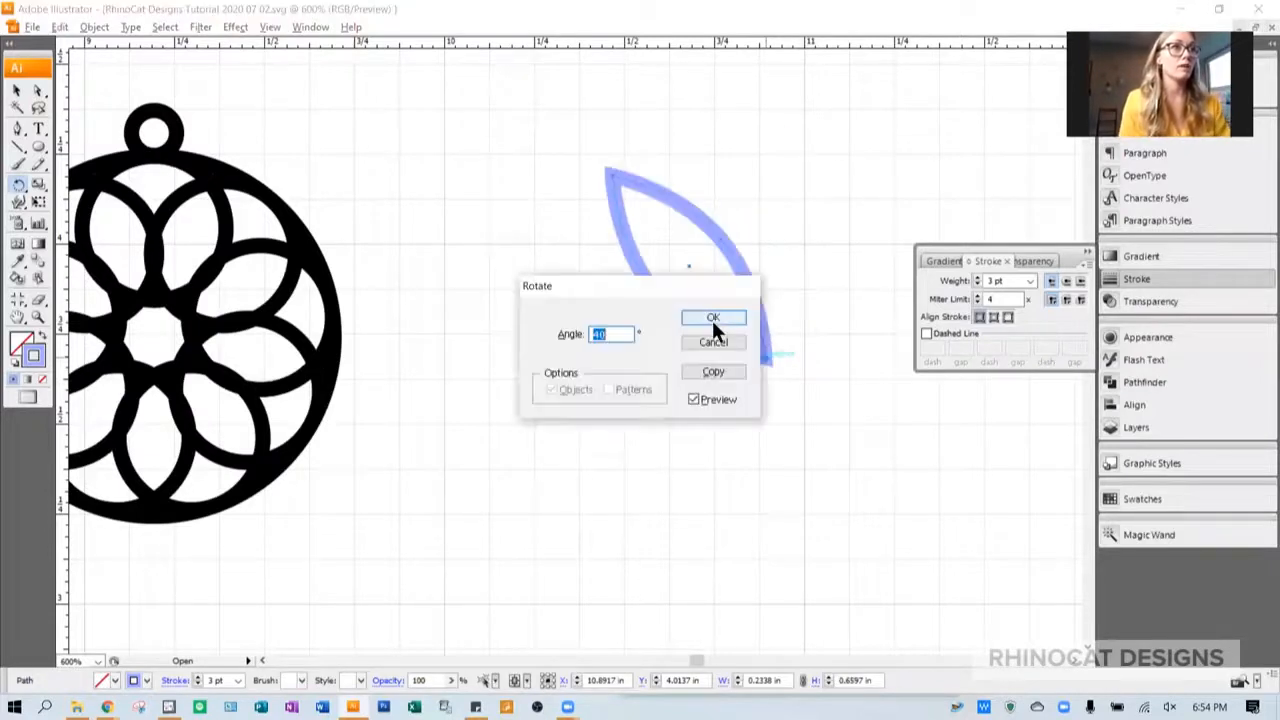
text(360/12)
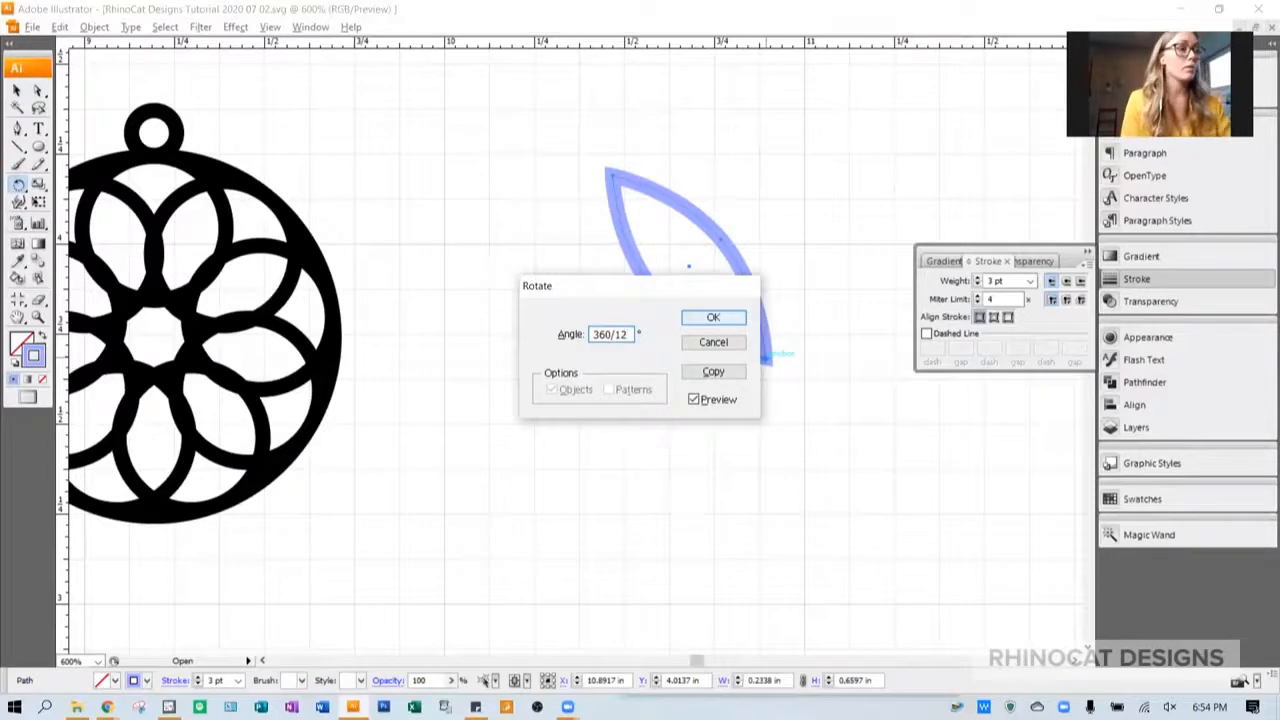
key(Tab)
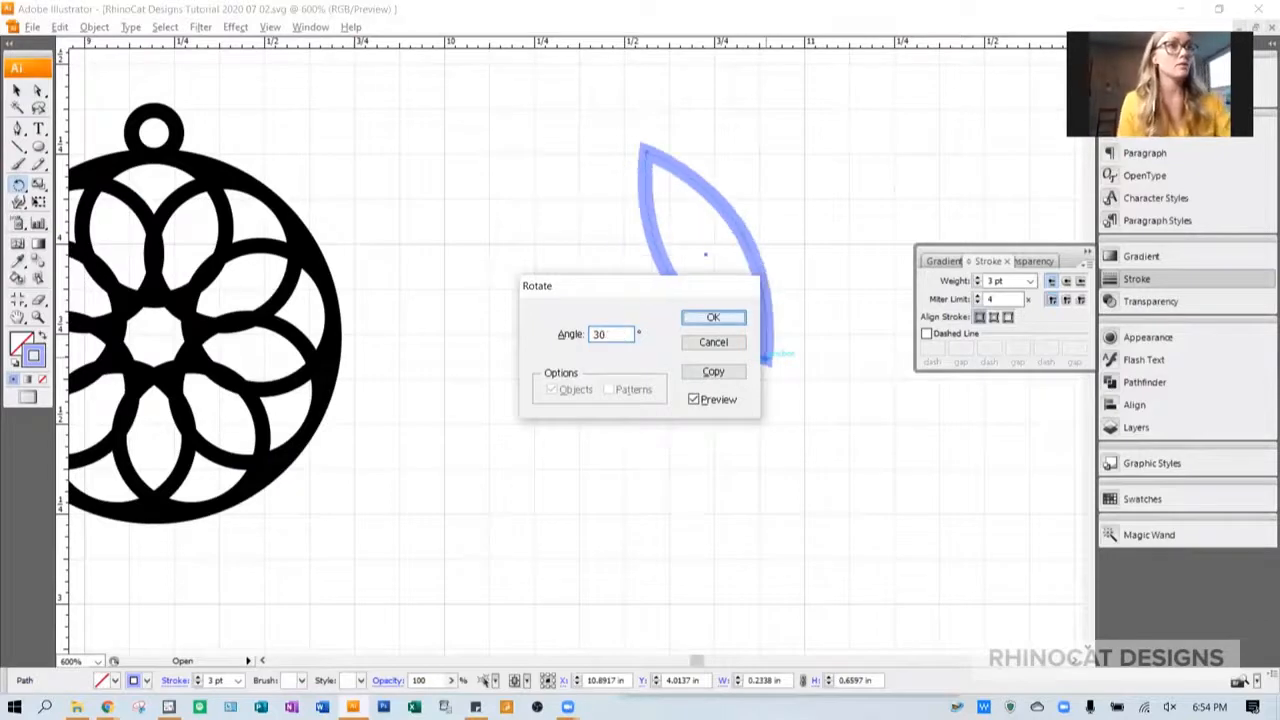
click(716, 369)
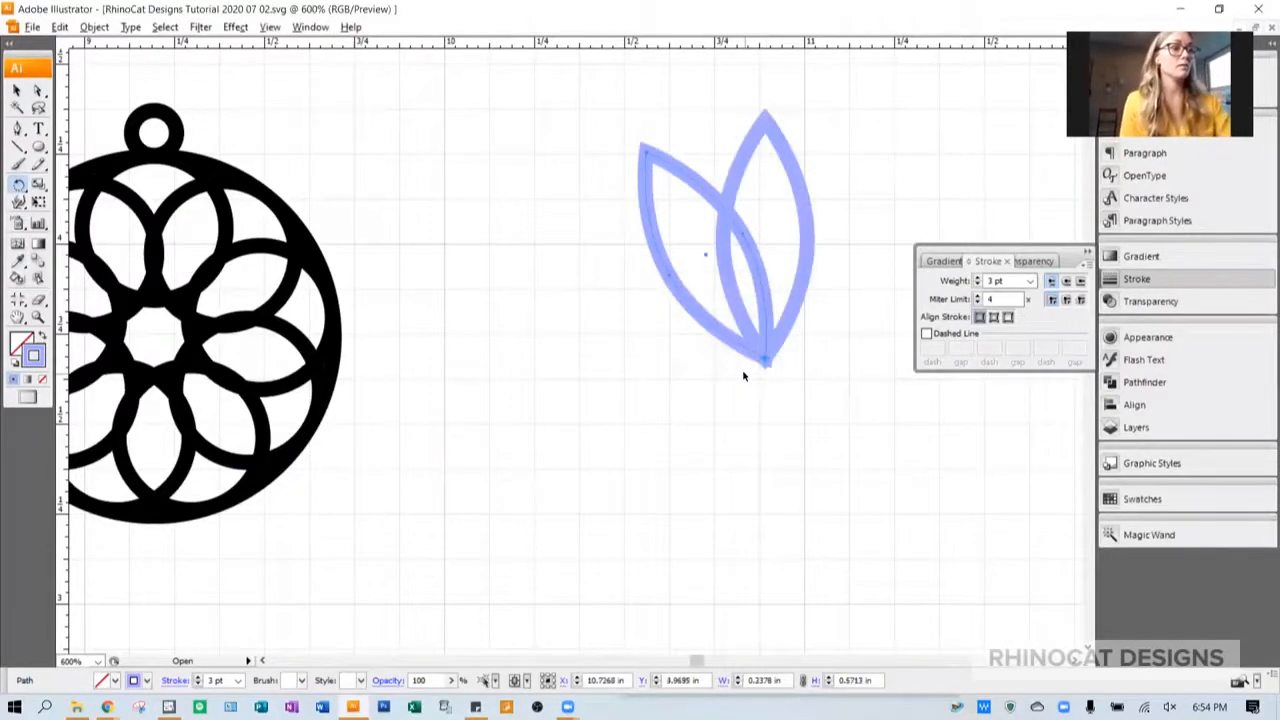
- Repeat the rotated copy around the shared tip to complete a twelve-petal flower, and deselect it
key(ctrl+d)
key(ctrl+d)
key(ctrl+d)
key(ctrl+d)
key(ctrl+d)
key(ctrl+d)
key(ctrl+d)
key(ctrl+d)
key(ctrl+d)
key(ctrl+d)
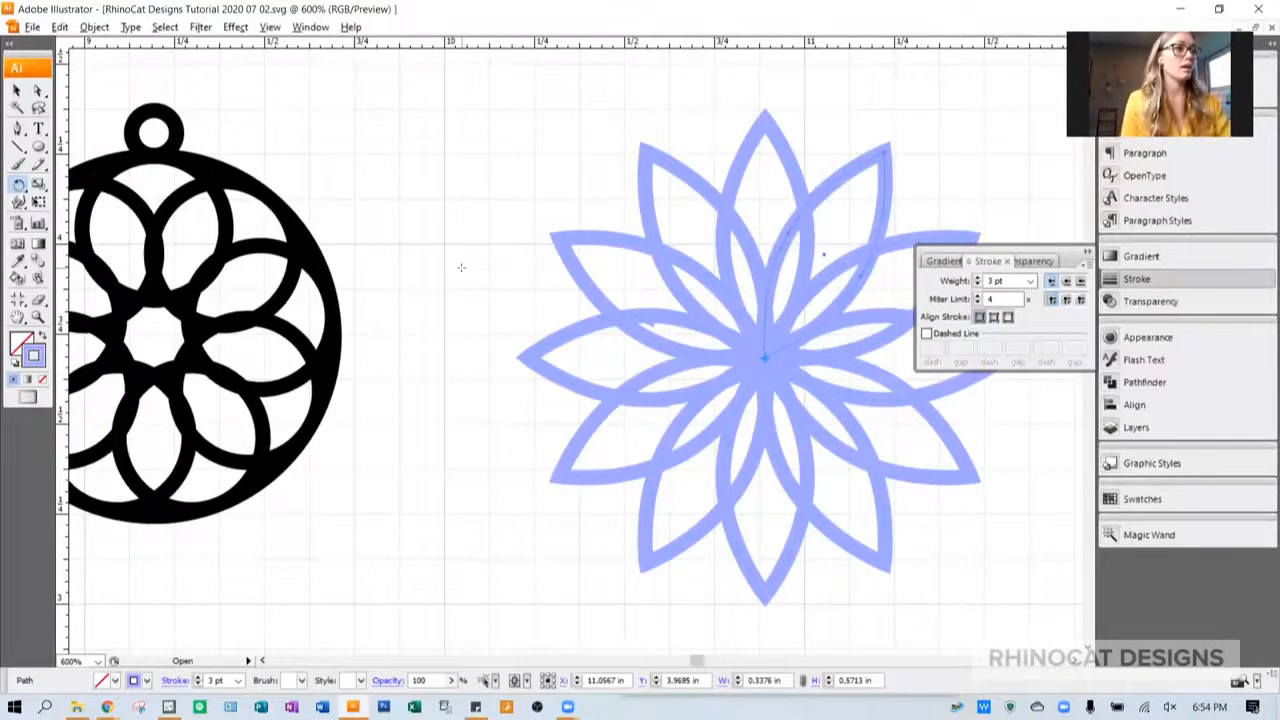
scroll(461, 267, right, 4)
click(16, 91)
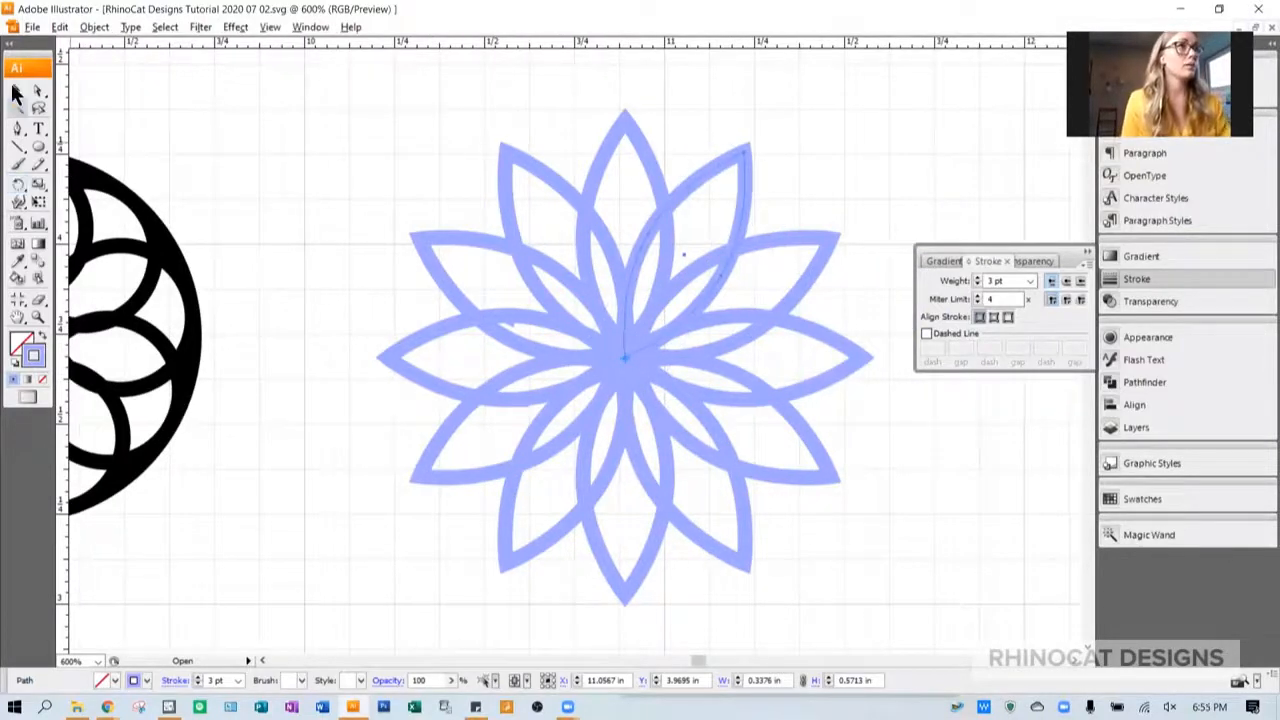
click(443, 390)
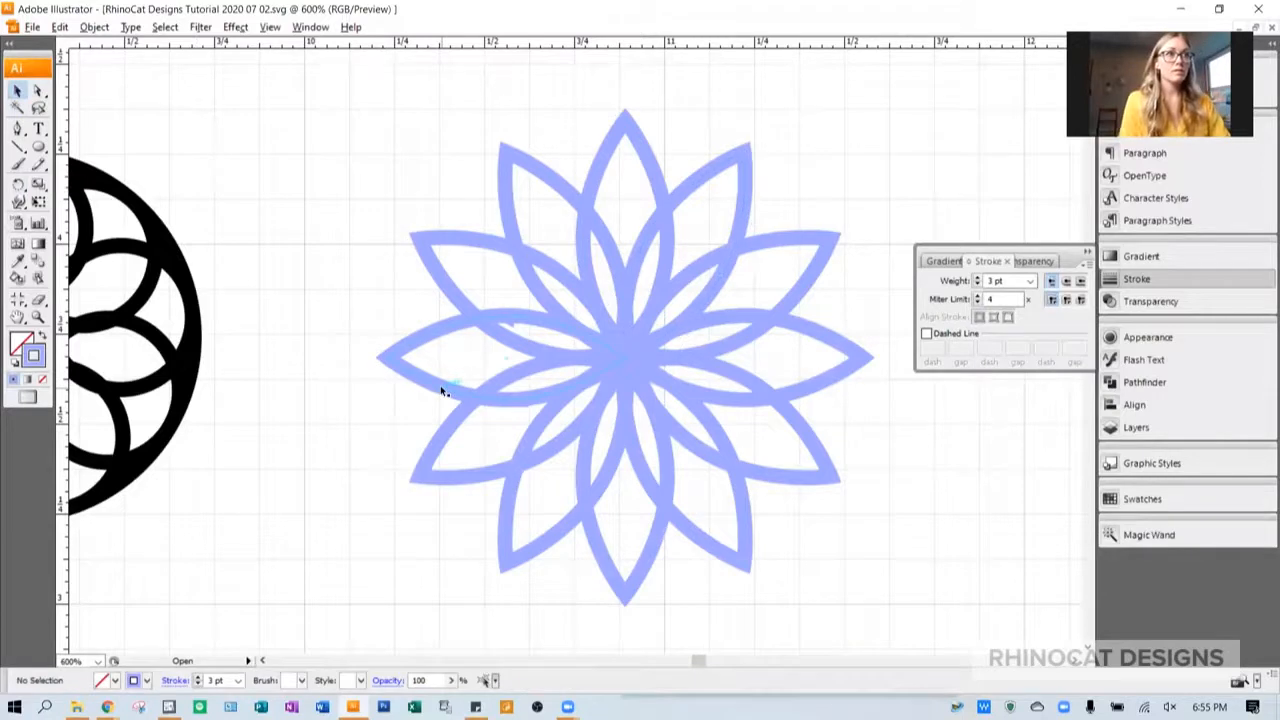